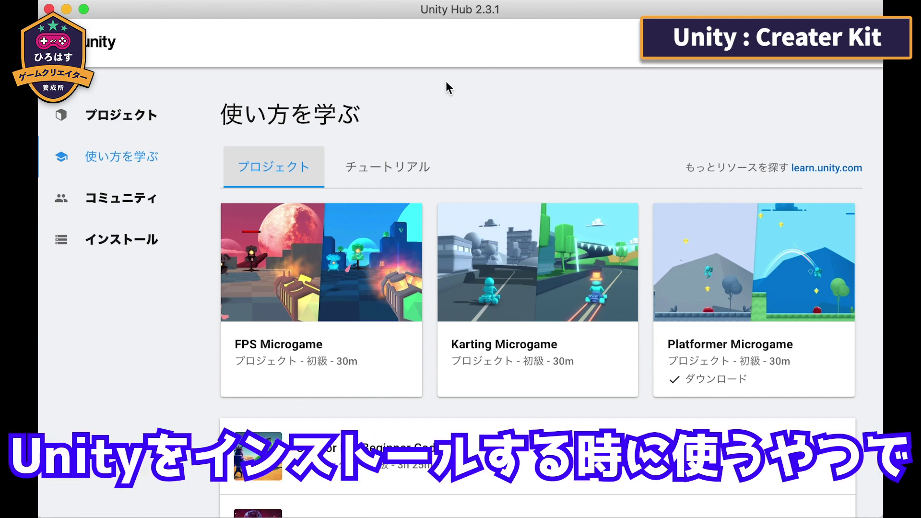
Step: View your own projects list in Unity Hub, then return to the Learn sample projects
click(82, 115)
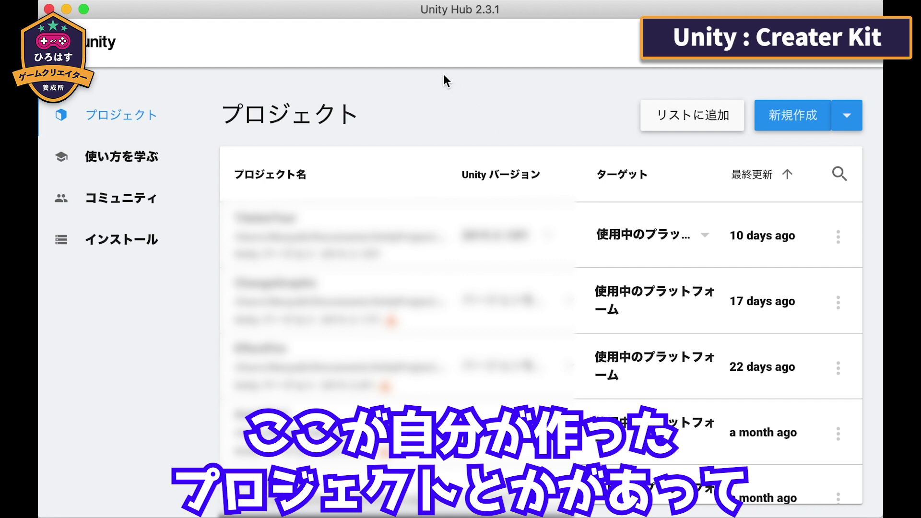
click(119, 170)
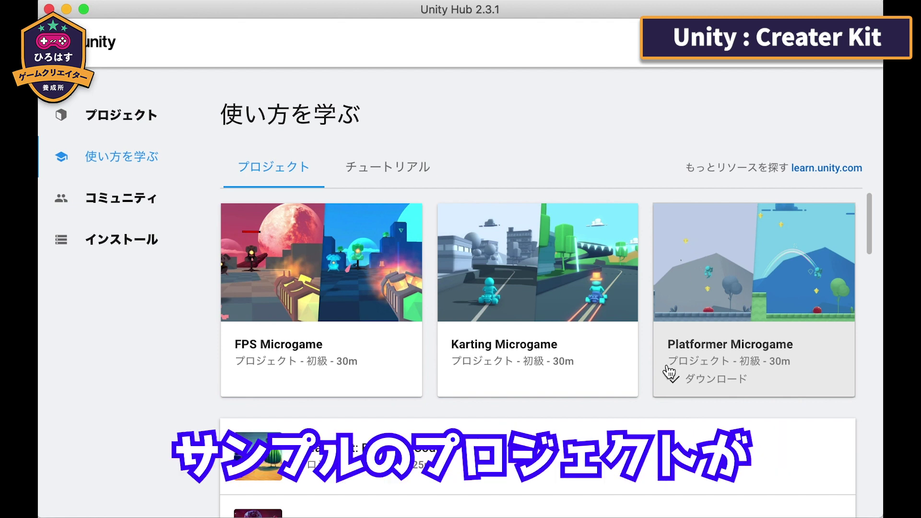
Step: Scroll the Learn catalogue down to Tower Defense Template and back up to the microgames
scroll(599, 397, down, 5)
scroll(647, 397, down, 5)
scroll(653, 397, down, 4)
scroll(352, 418, up, 15)
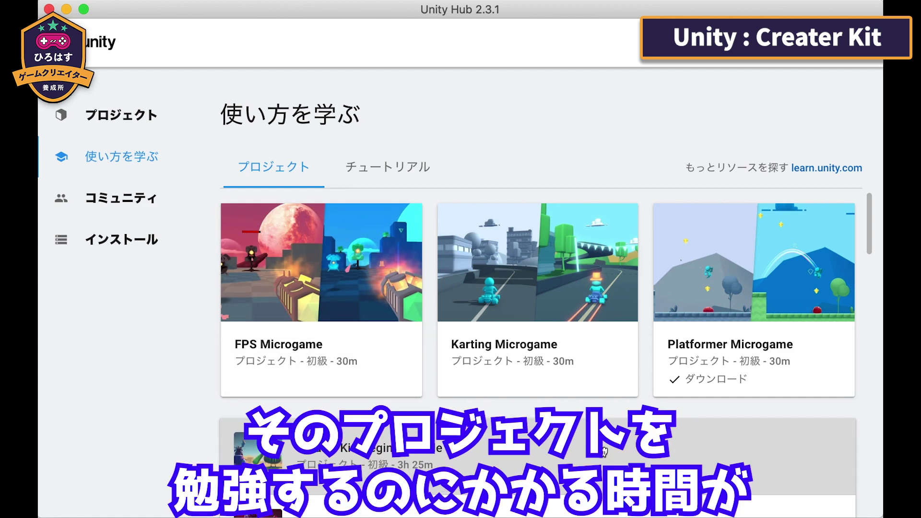
scroll(768, 405, down, 5)
scroll(768, 405, down, 10)
scroll(768, 406, down, 5)
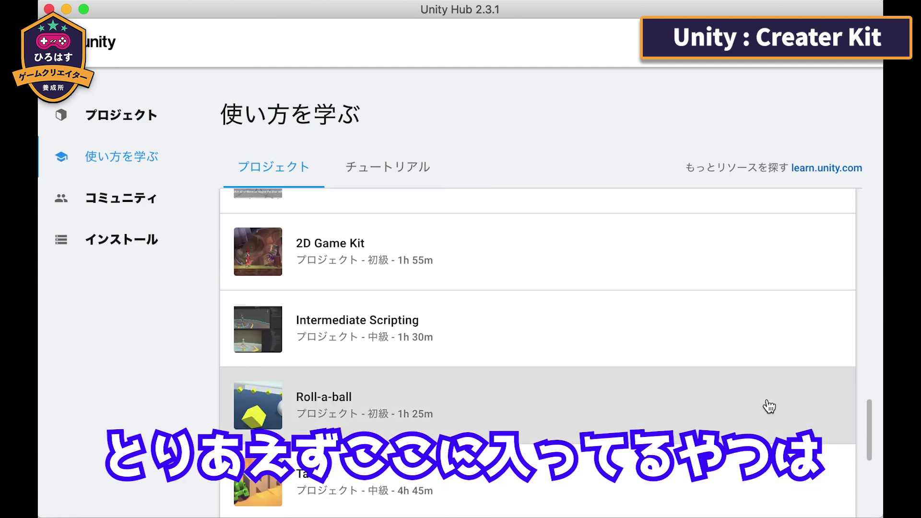
scroll(769, 407, down, 5)
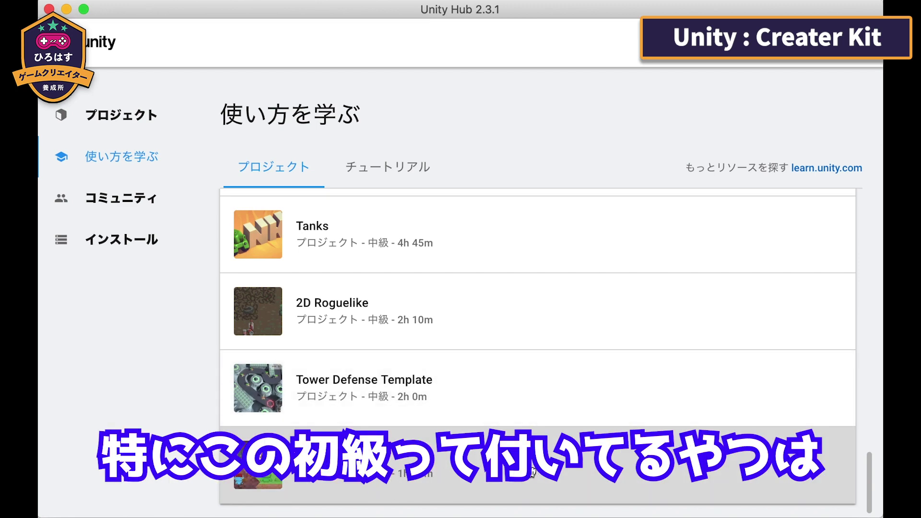
scroll(767, 451, up, 5)
scroll(716, 434, up, 4)
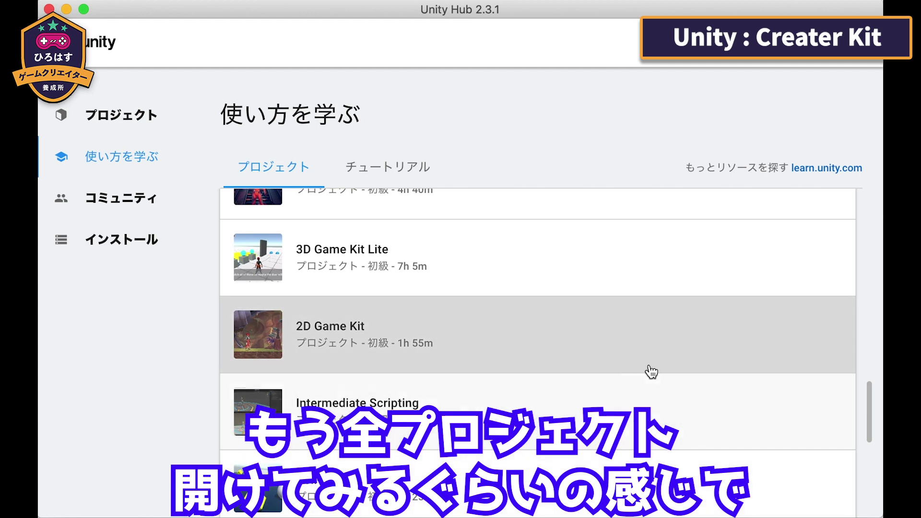
scroll(729, 406, up, 10)
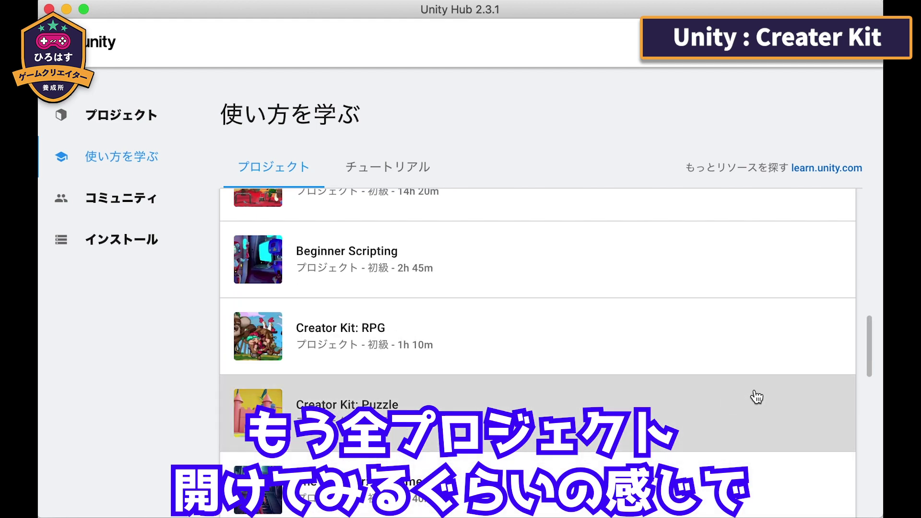
scroll(757, 396, up, 2)
scroll(757, 394, up, 5)
scroll(756, 393, up, 3)
scroll(742, 384, up, 5)
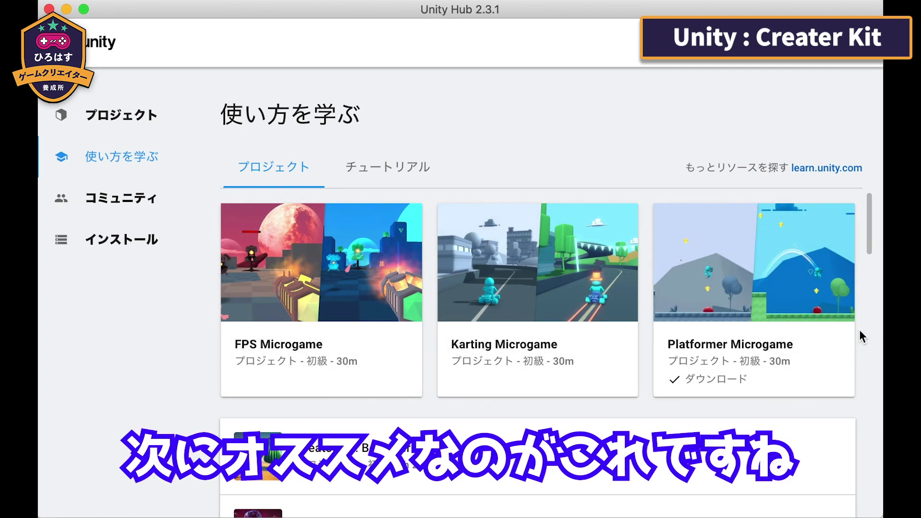
Step: Open the Creator Kit: FPS details and its tutorials page on learn.unity.com
scroll(862, 335, down, 2)
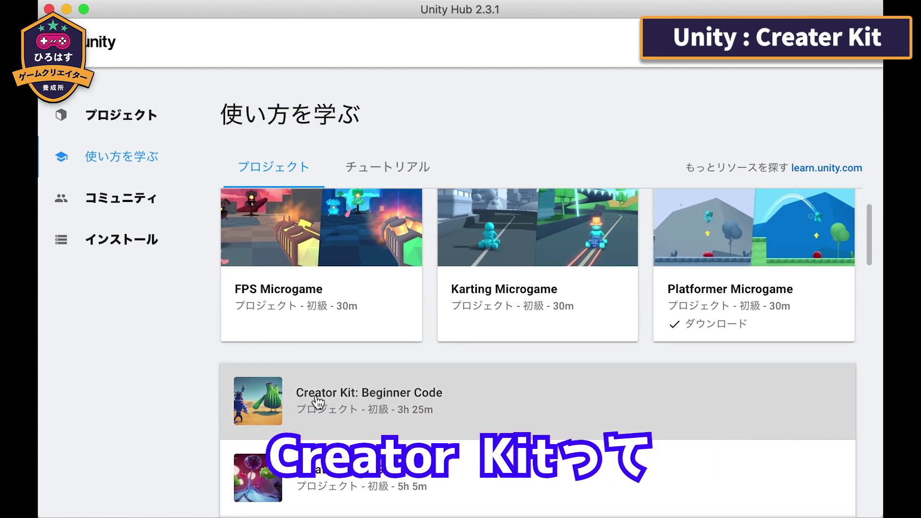
scroll(346, 391, down, 5)
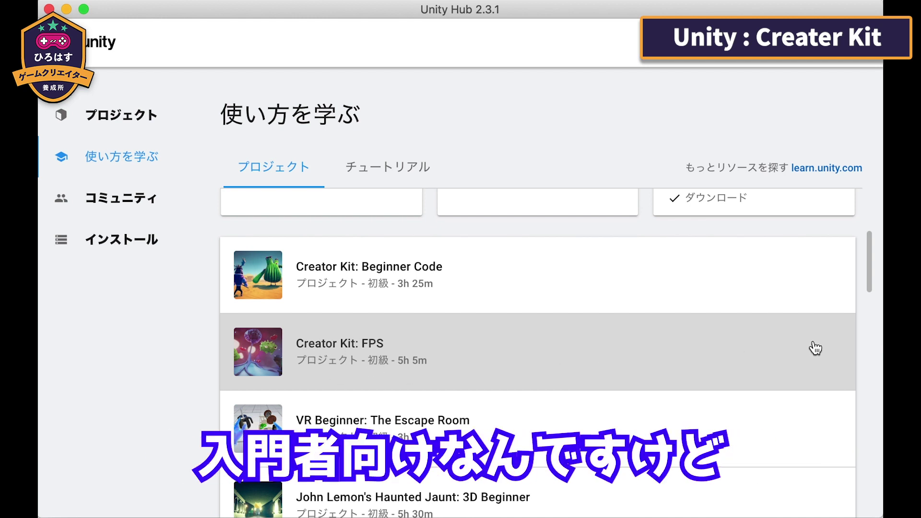
scroll(815, 347, down, 3)
scroll(816, 348, down, 2)
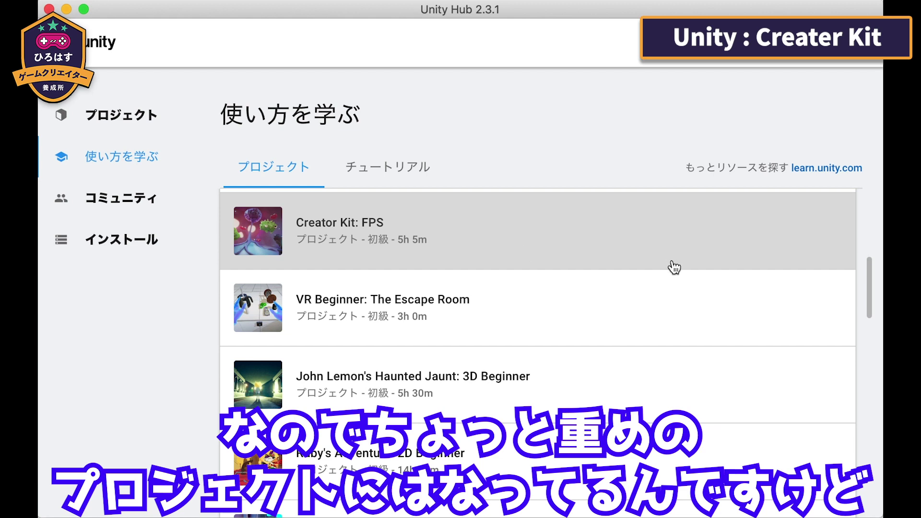
scroll(678, 385, down, 1)
scroll(677, 385, down, 1)
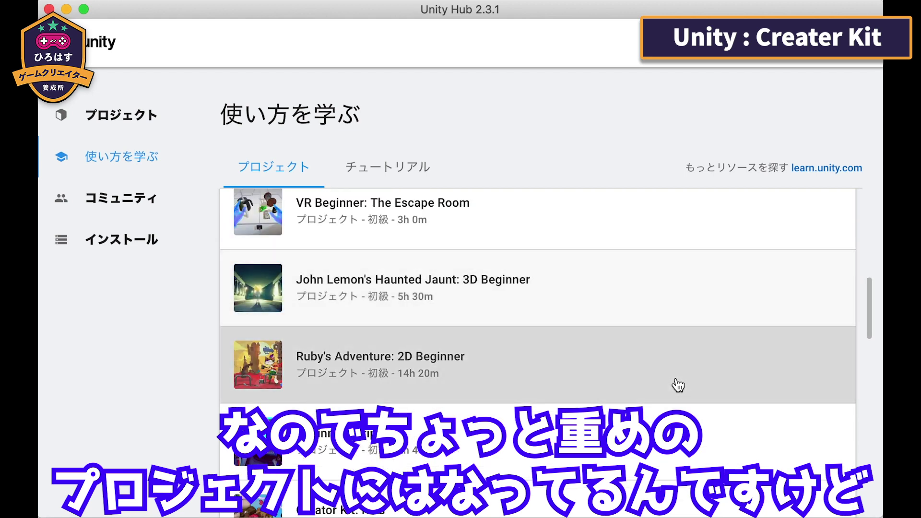
scroll(678, 385, down, 2)
scroll(676, 385, down, 2)
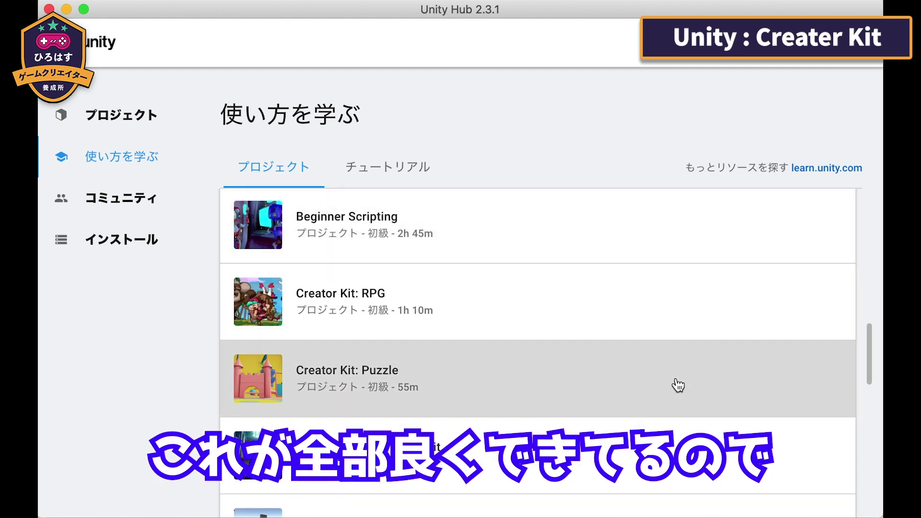
scroll(677, 384, up, 5)
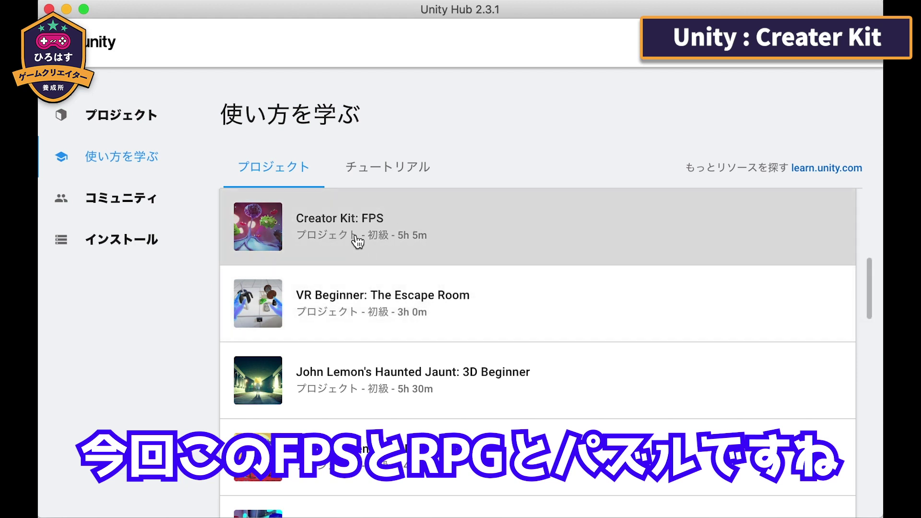
scroll(452, 281, down, 4)
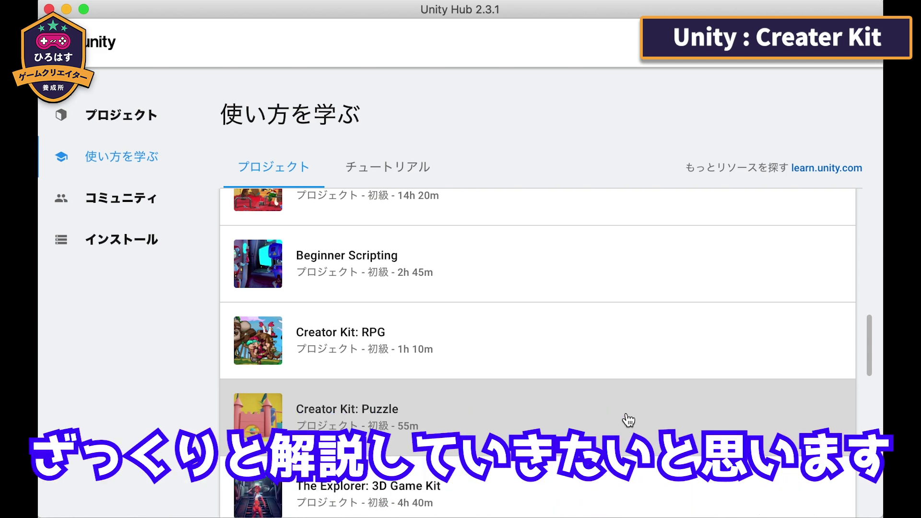
scroll(685, 346, up, 1)
scroll(685, 346, up, 3)
scroll(685, 346, up, 1)
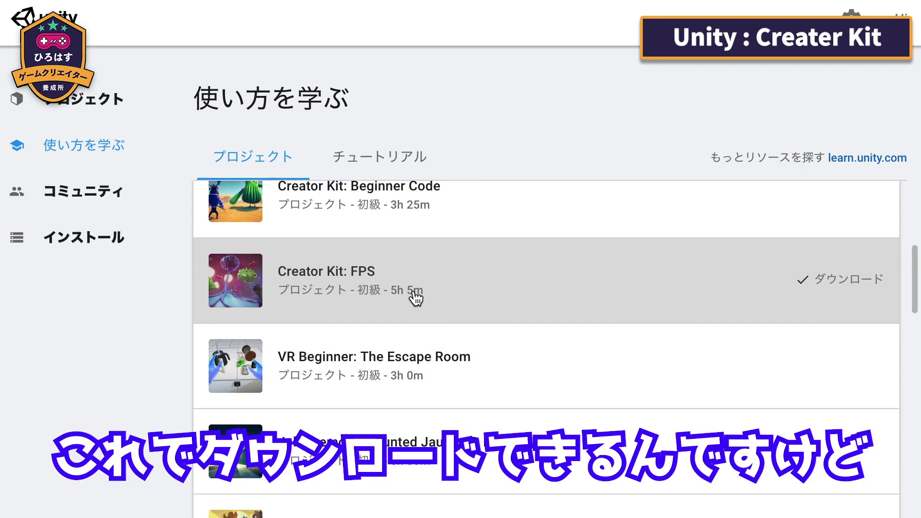
click(442, 281)
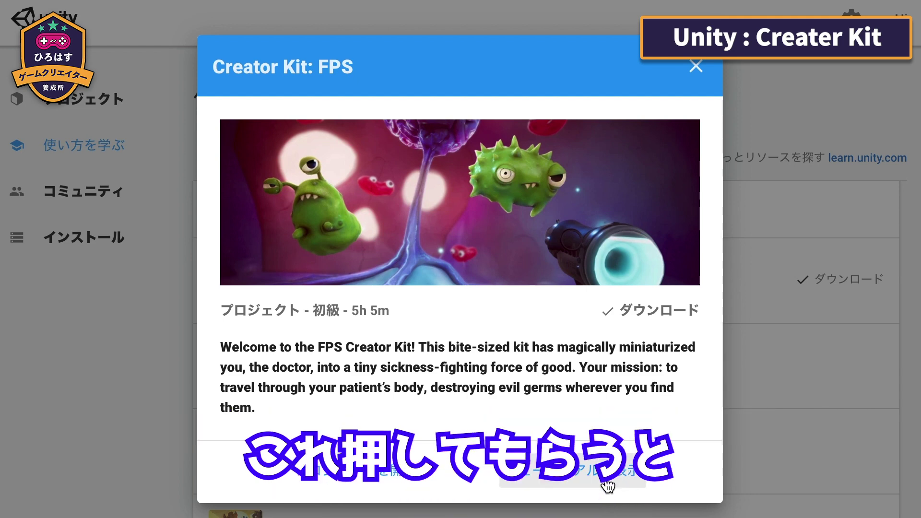
click(607, 486)
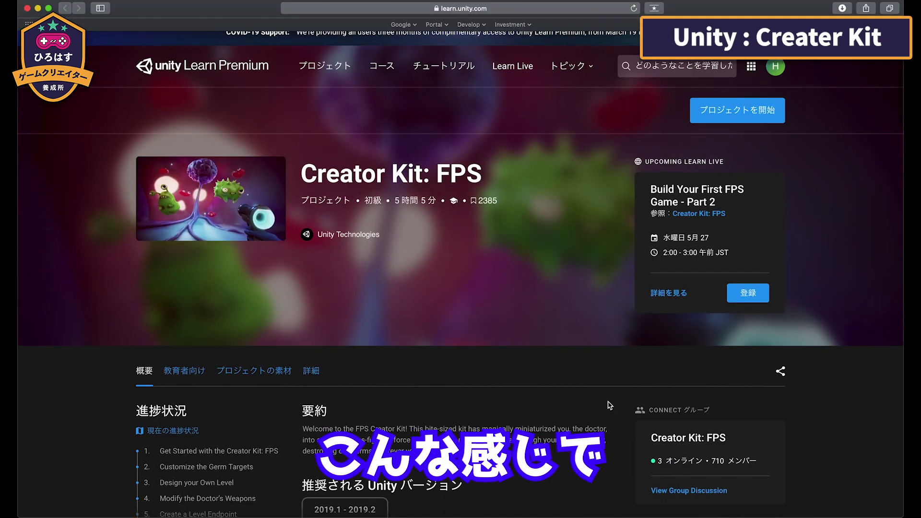
Step: Browse the Creator Kit: FPS tutorial cards and open 'Get Started with the Creator Kit: FPS'
scroll(609, 406, down, 3)
scroll(608, 403, down, 3)
scroll(608, 403, down, 2)
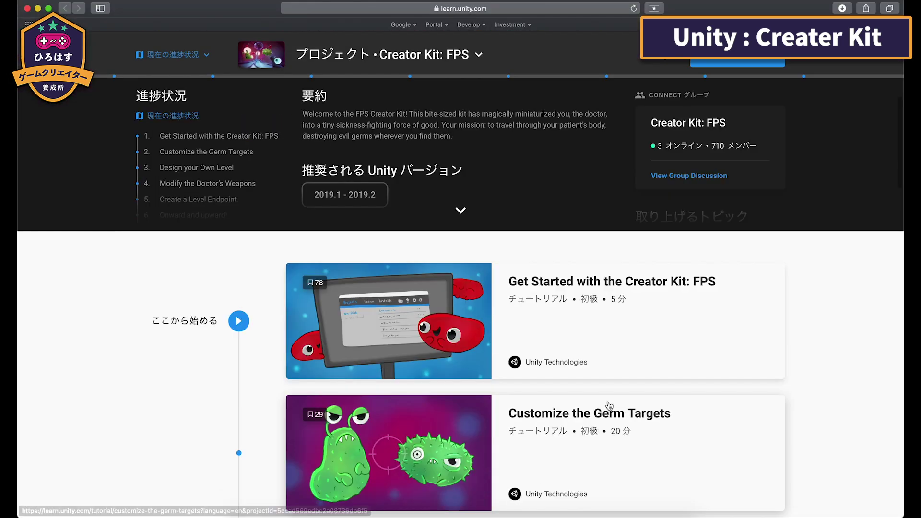
scroll(610, 405, down, 2)
scroll(608, 404, down, 3)
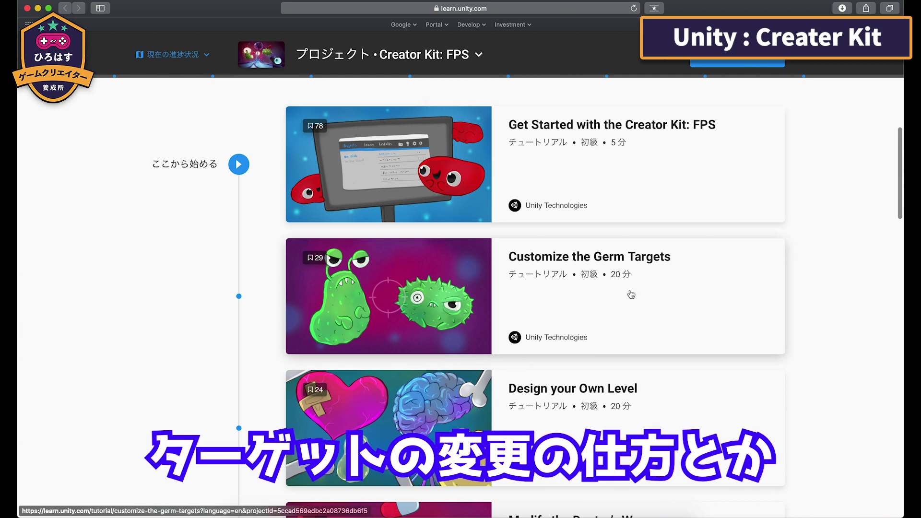
scroll(631, 294, down, 2)
scroll(599, 240, down, 4)
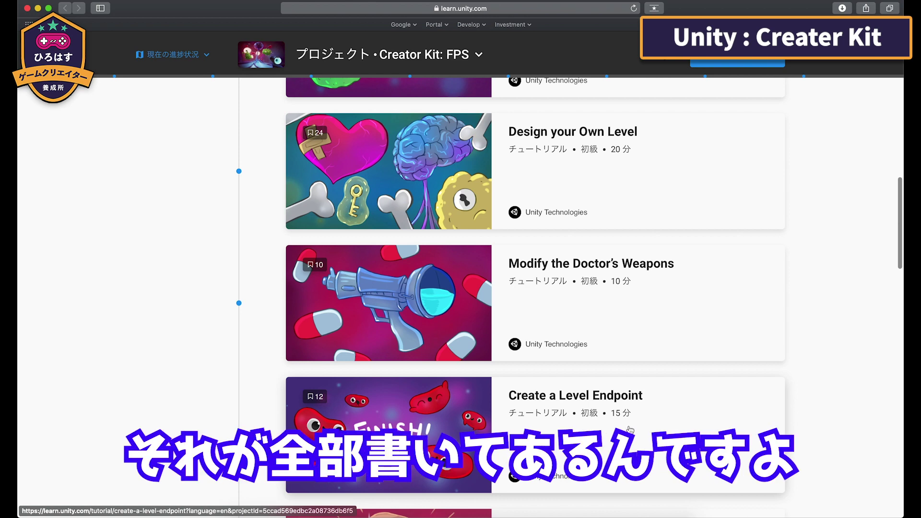
scroll(643, 423, down, 2)
scroll(658, 416, down, 10)
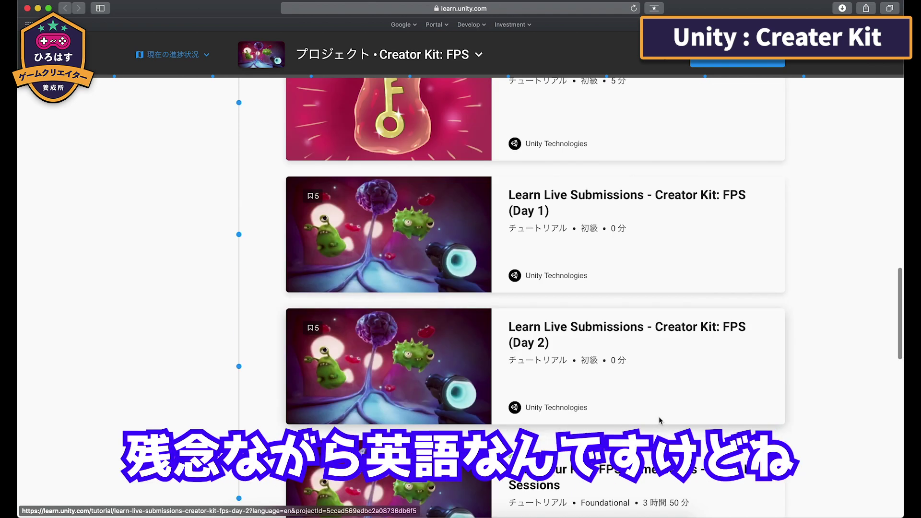
scroll(659, 418, up, 10)
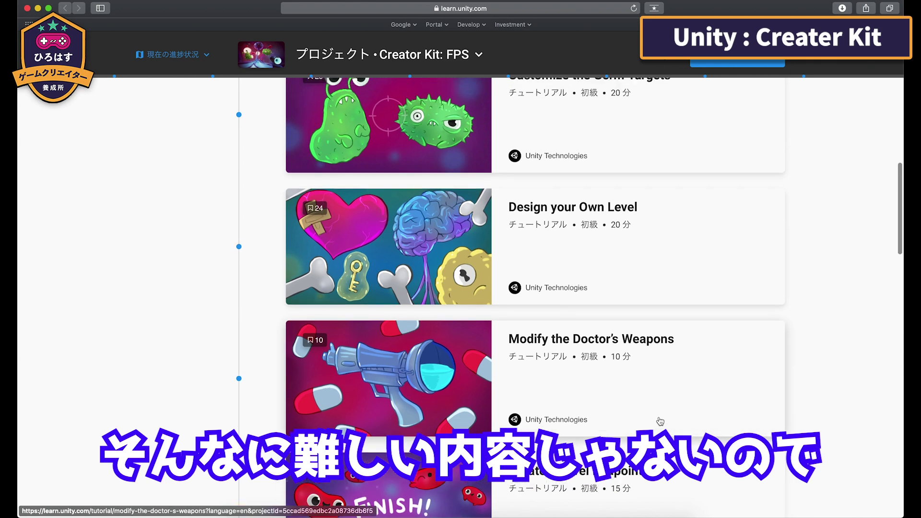
scroll(660, 421, up, 5)
click(591, 165)
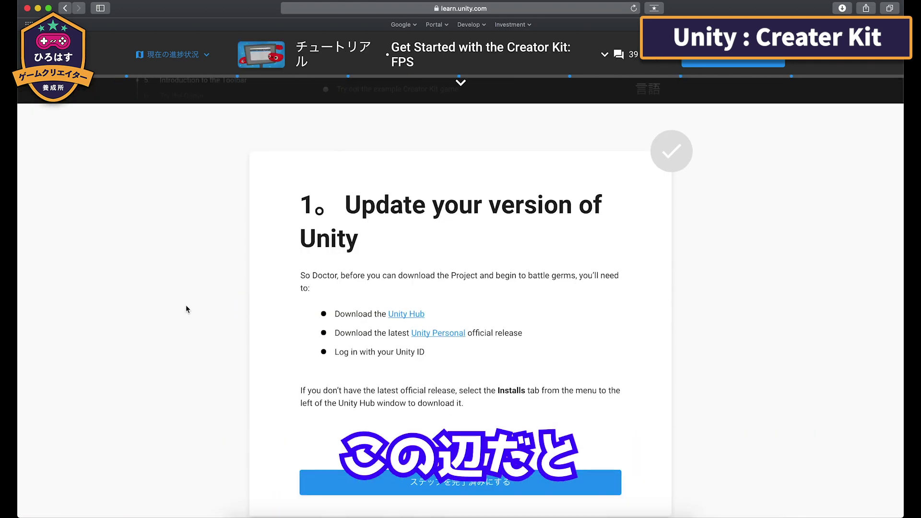
Step: Read through the getting-started tutorial and the Creator Kit: FPS tutorial cards
scroll(216, 379, down, 3)
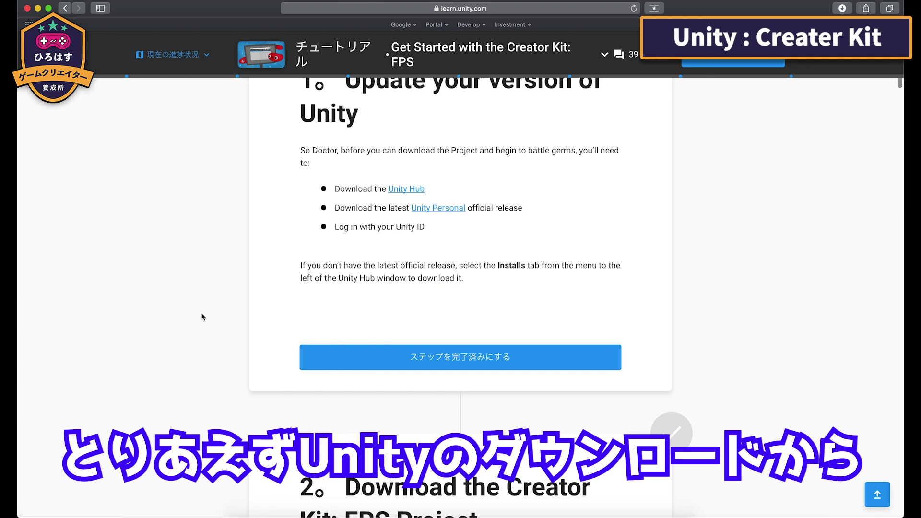
scroll(186, 337, down, 3)
scroll(186, 337, down, 6)
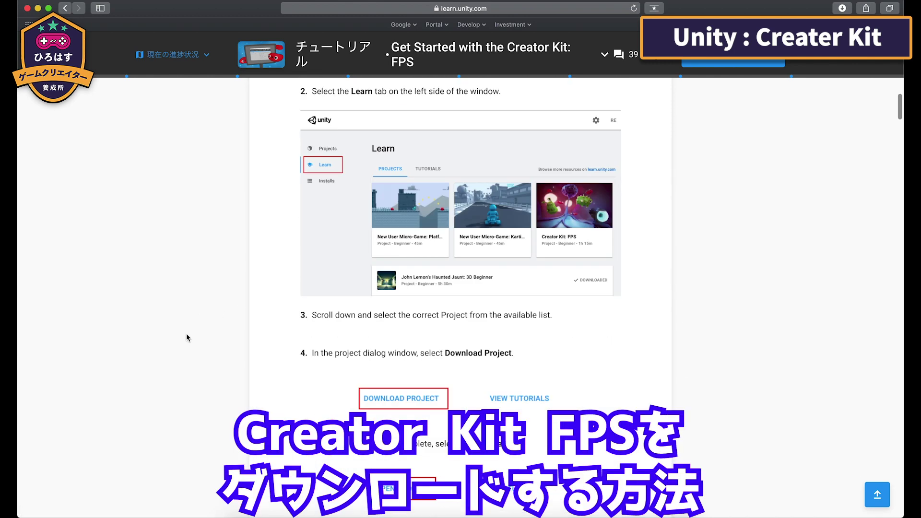
scroll(186, 336, down, 5)
scroll(186, 335, down, 5)
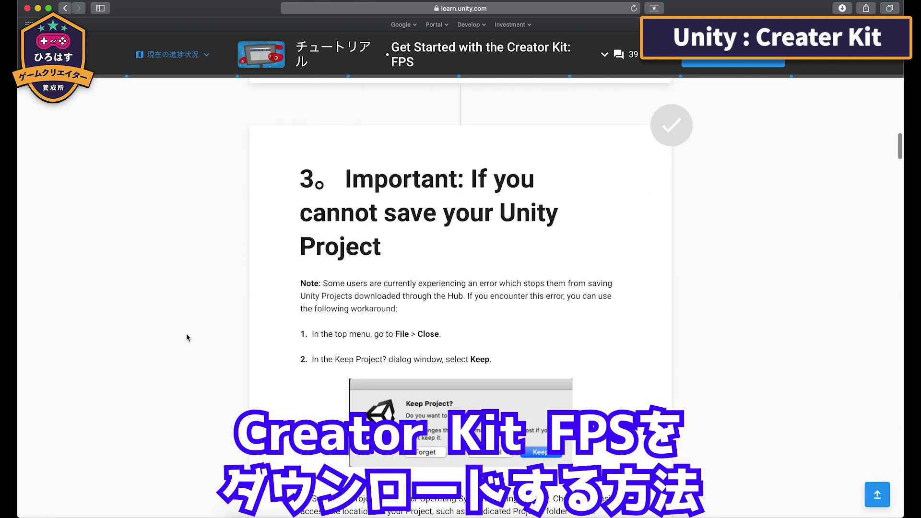
scroll(187, 337, down, 5)
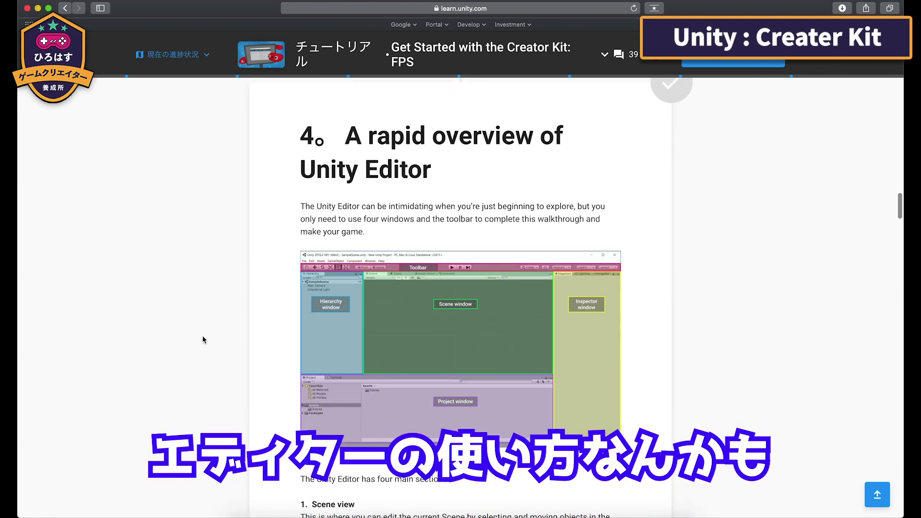
scroll(206, 339, down, 4)
scroll(209, 339, down, 4)
scroll(212, 340, down, 2)
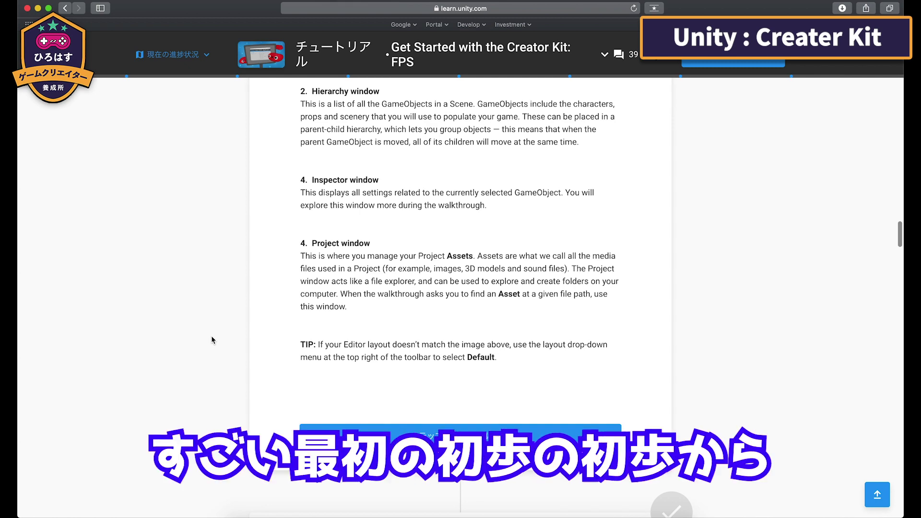
scroll(211, 336, down, 5)
scroll(211, 336, down, 1)
scroll(211, 337, down, 1)
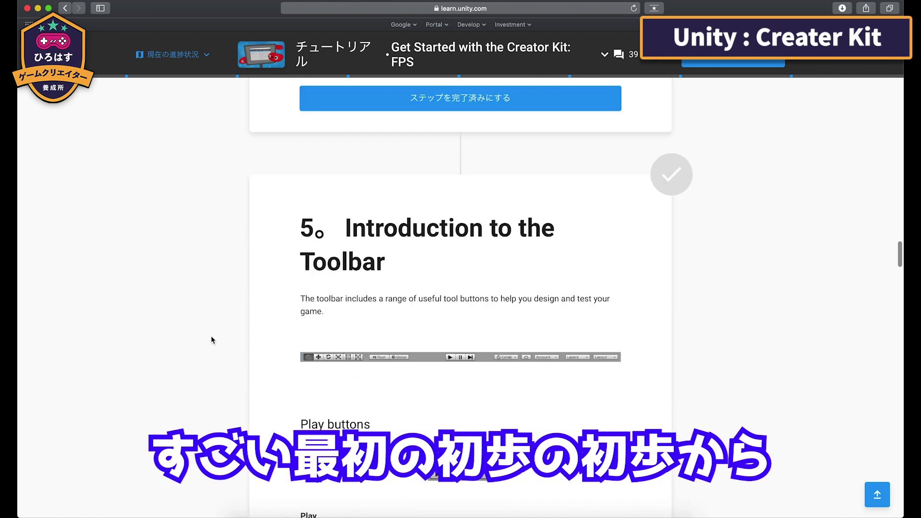
scroll(211, 337, down, 4)
scroll(211, 337, down, 8)
scroll(211, 337, down, 4)
scroll(211, 338, down, 4)
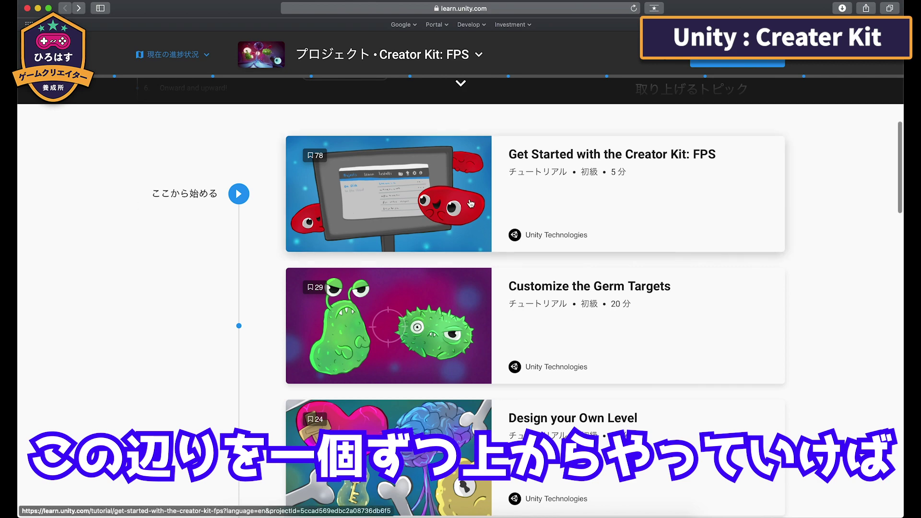
scroll(404, 382, down, 7)
scroll(404, 382, down, 3)
scroll(405, 382, down, 2)
scroll(405, 381, down, 4)
scroll(405, 432, down, 3)
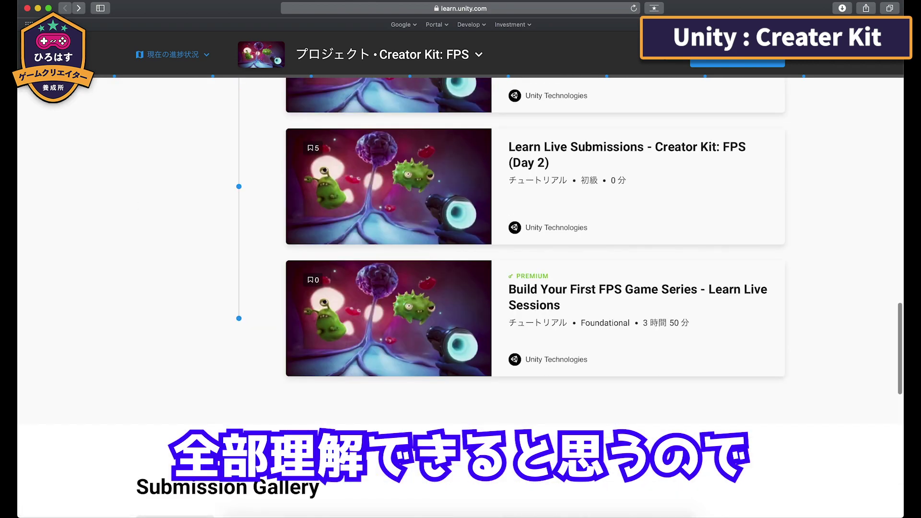
scroll(405, 432, up, 5)
scroll(404, 432, up, 5)
scroll(405, 432, up, 2)
scroll(105, 306, up, 10)
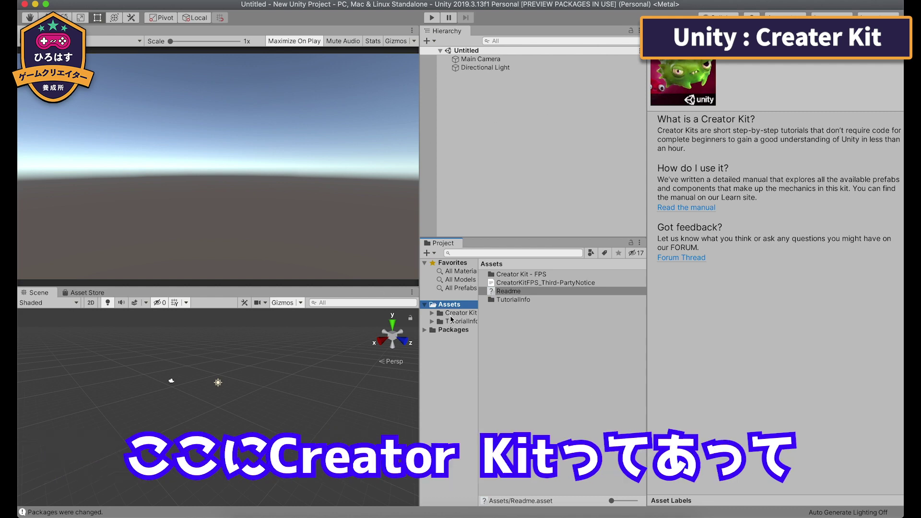
Step: Expand Creator Kit - FPS, list its Scenes folder, and open ExampleScene
click(452, 315)
drag(480, 326, 503, 326)
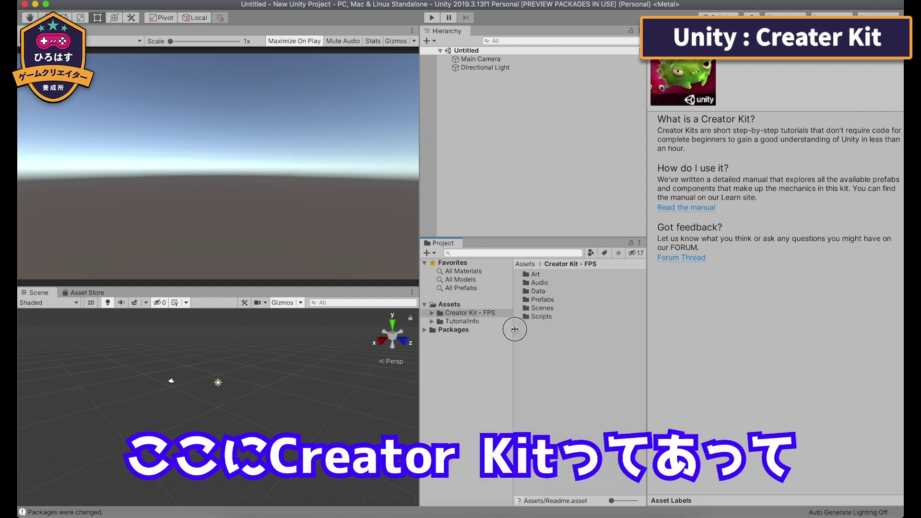
click(432, 313)
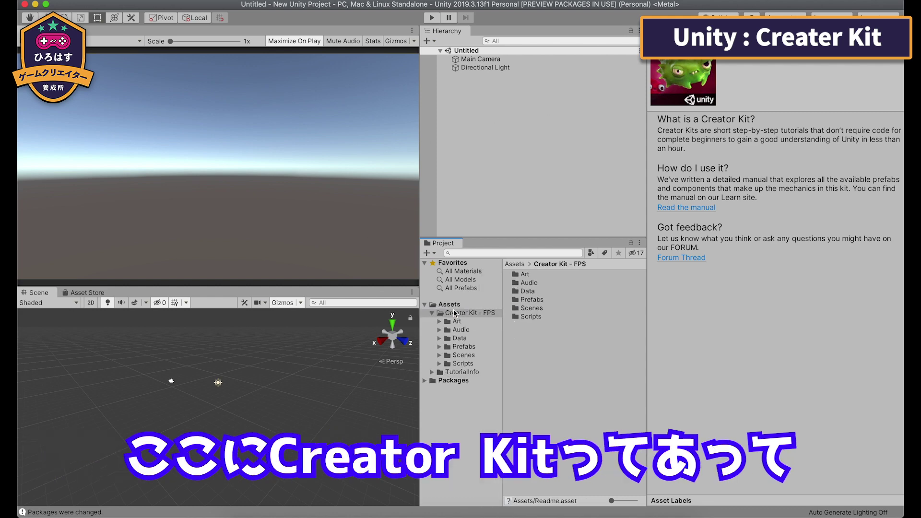
click(463, 357)
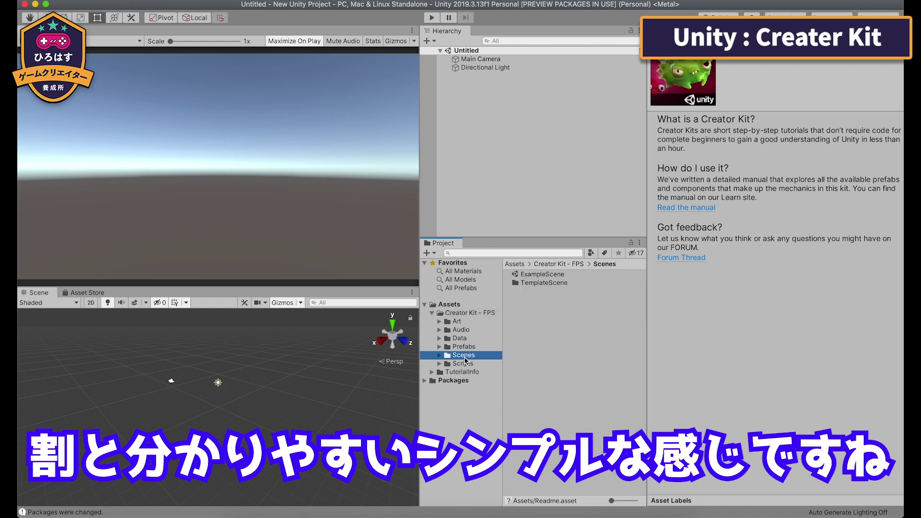
double_click(542, 275)
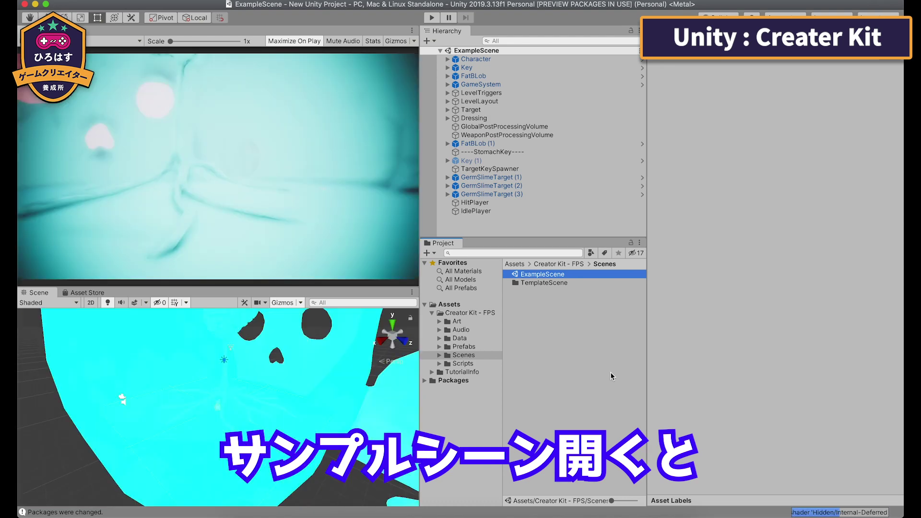
Step: Play ExampleScene, shooting targets, reloading, and hitting the green enemy to reach 15 points
key(super+p)
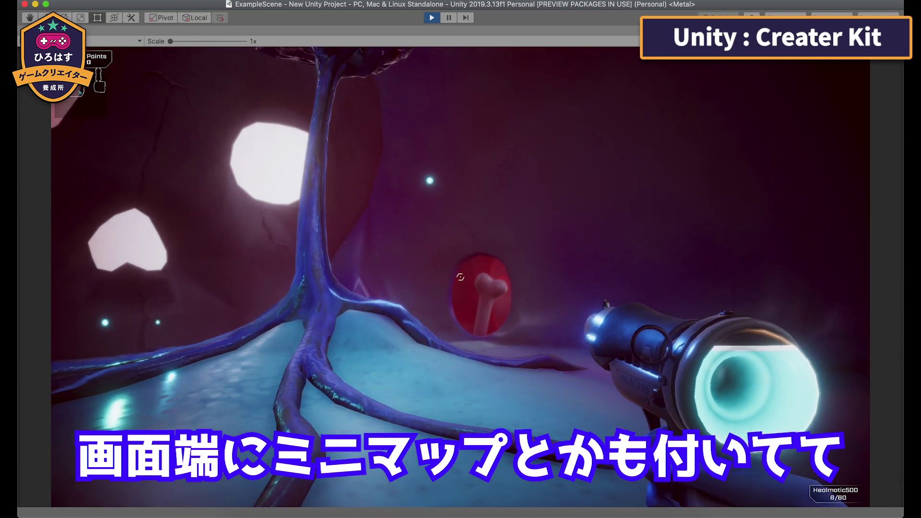
click(460, 276)
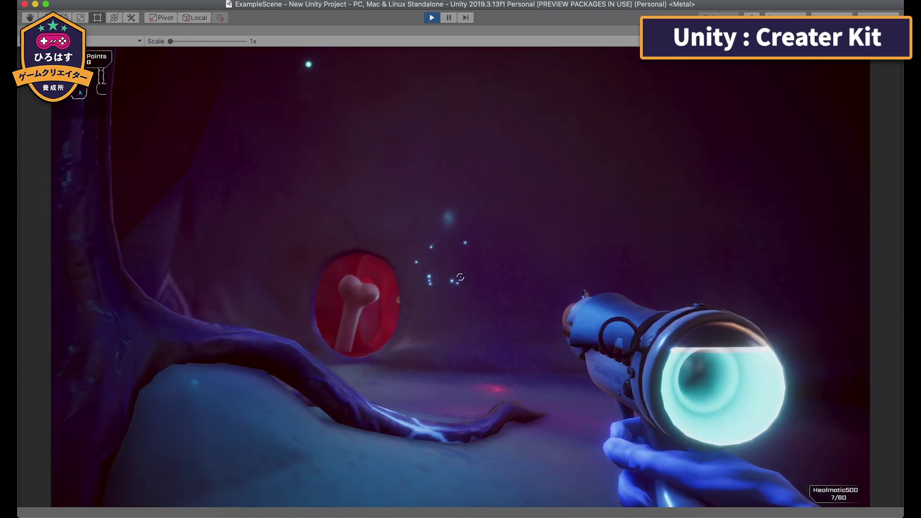
click(460, 276)
click(460, 276)
click(459, 276)
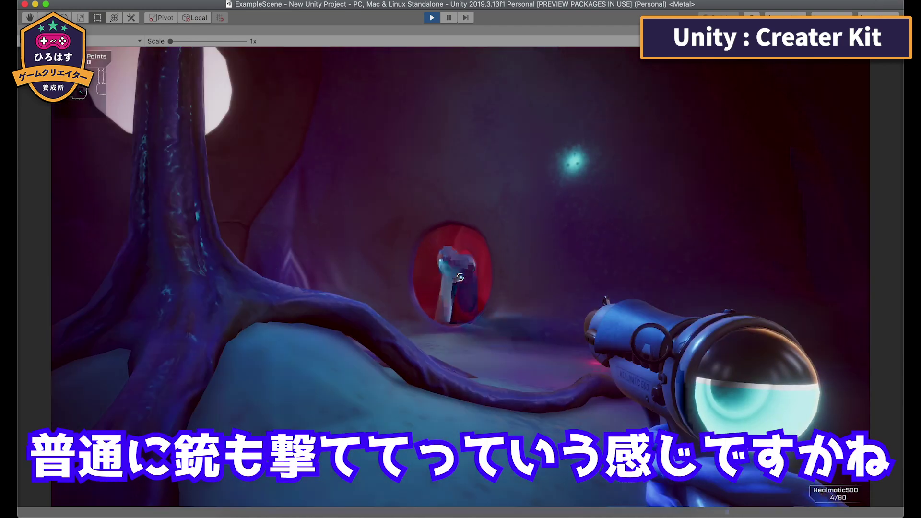
click(460, 276)
click(460, 276)
key(r)
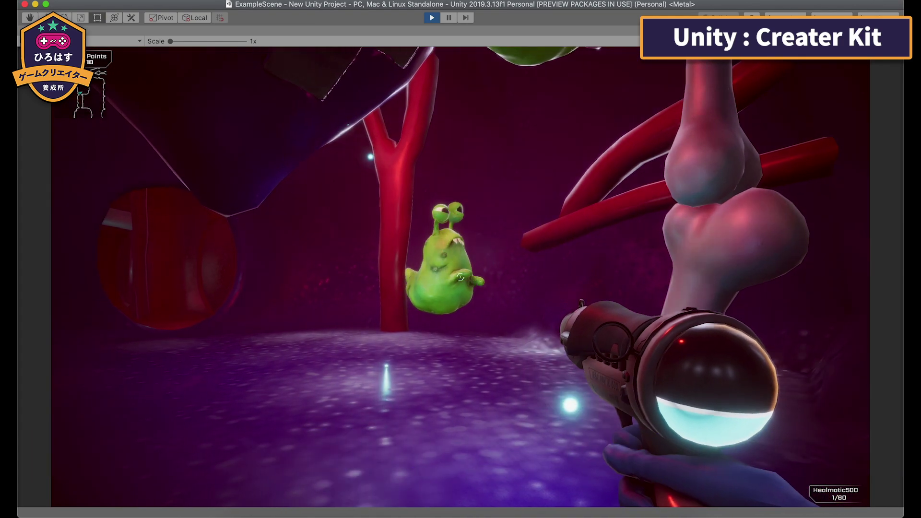
click(460, 276)
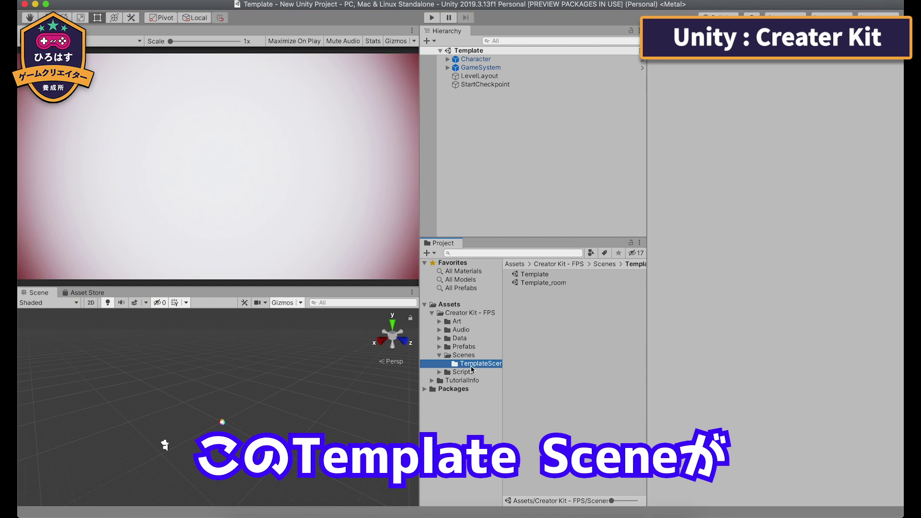
Step: Play-test the Template scene, stop it, and open the Template_room scene
click(534, 274)
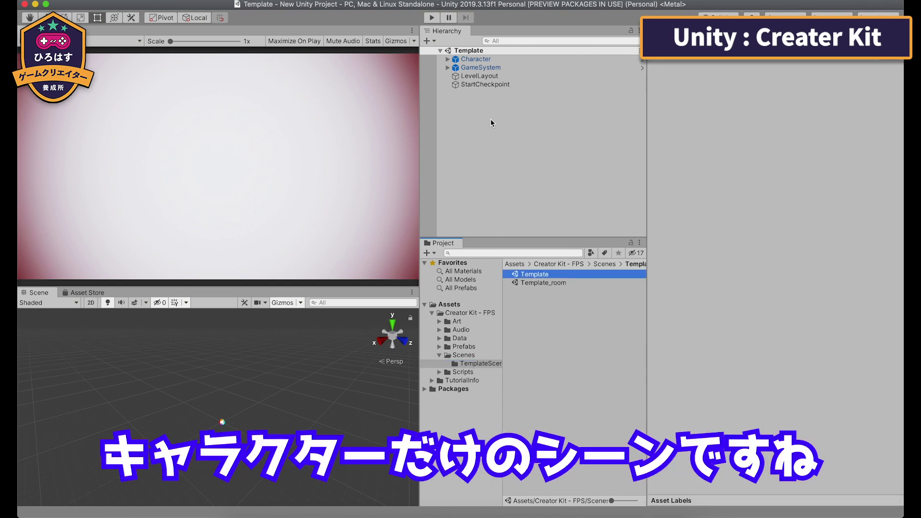
click(432, 17)
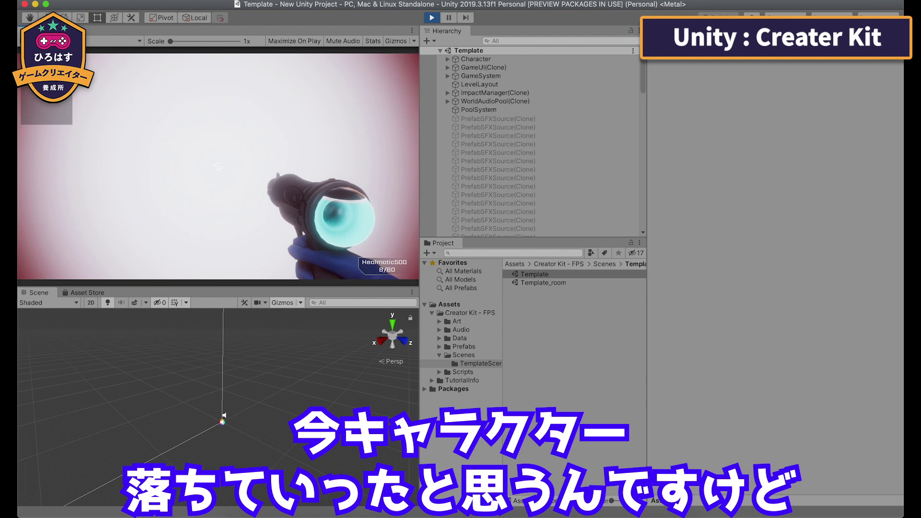
key(super+p)
double_click(535, 283)
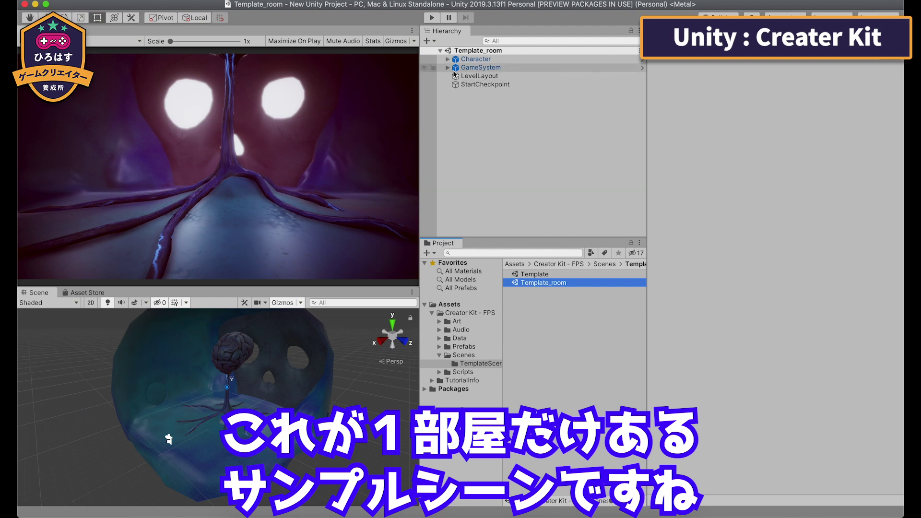
Step: Turn on layout editing for LevelLayout and attach a corridor piece to the room's door
click(431, 20)
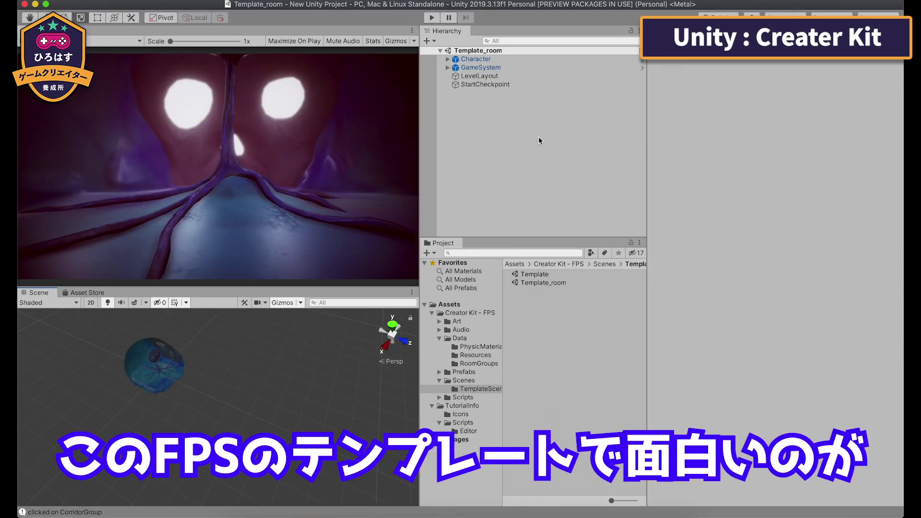
click(480, 76)
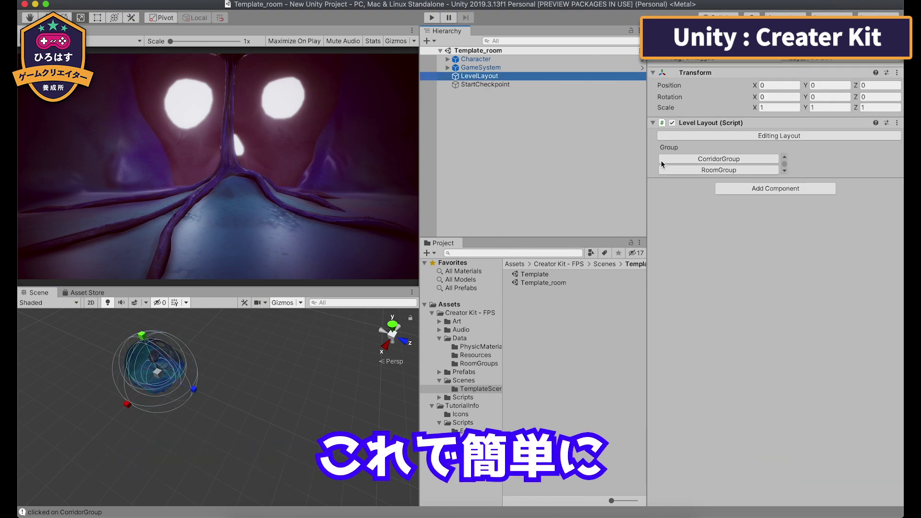
click(708, 137)
click(732, 192)
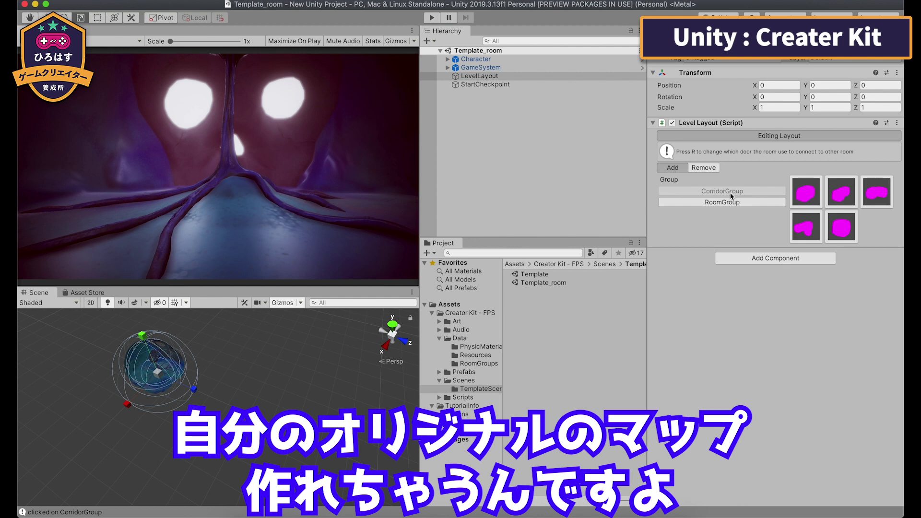
click(833, 194)
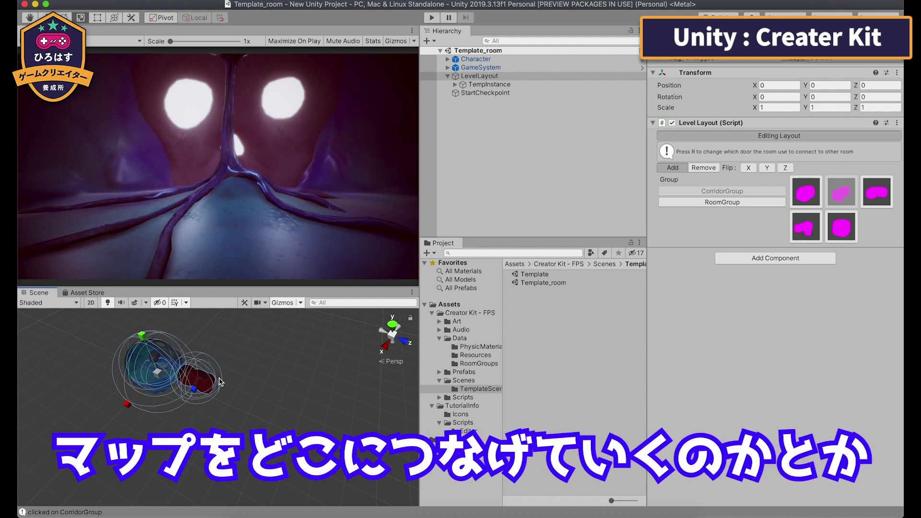
click(250, 396)
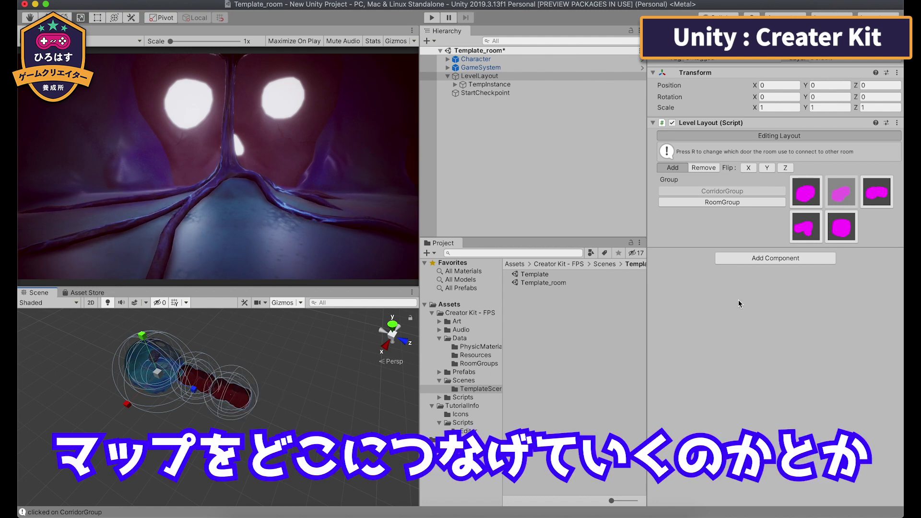
Step: Try other corridor shapes, then attach a blue room and another corridor piece
click(802, 194)
click(871, 192)
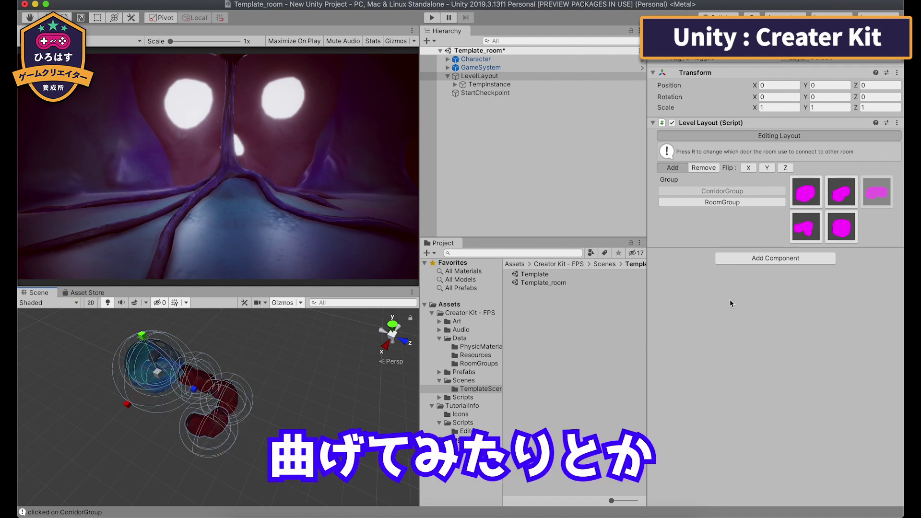
click(806, 227)
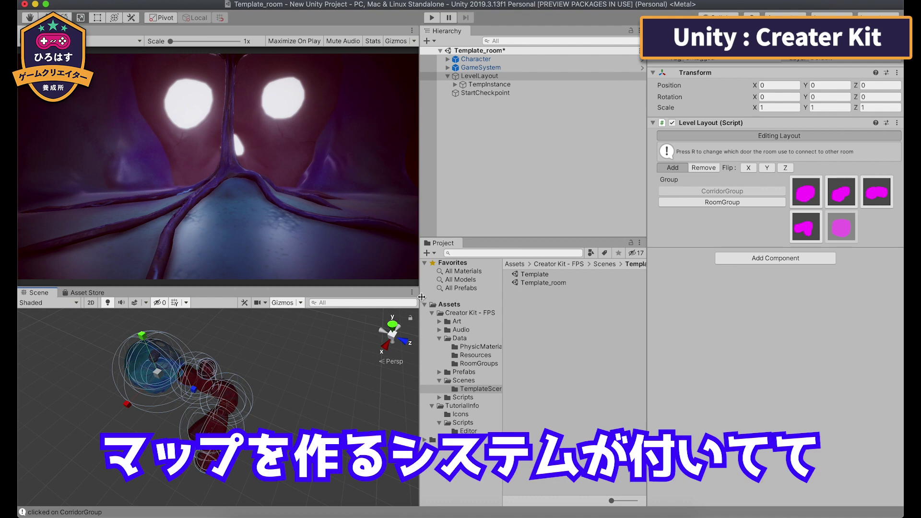
click(722, 202)
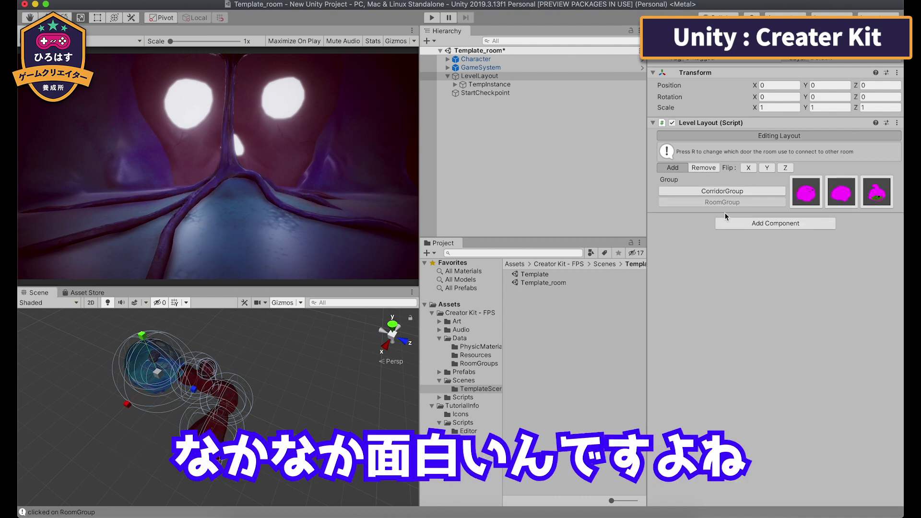
click(806, 192)
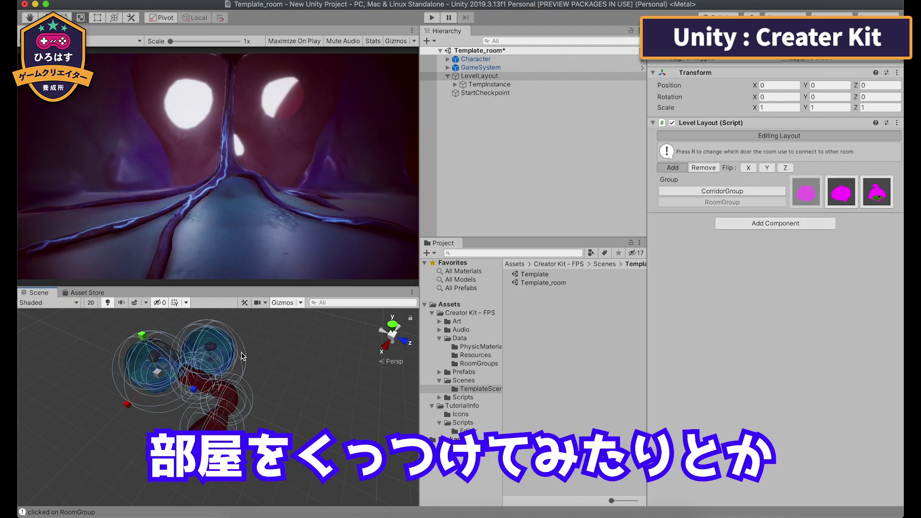
click(163, 404)
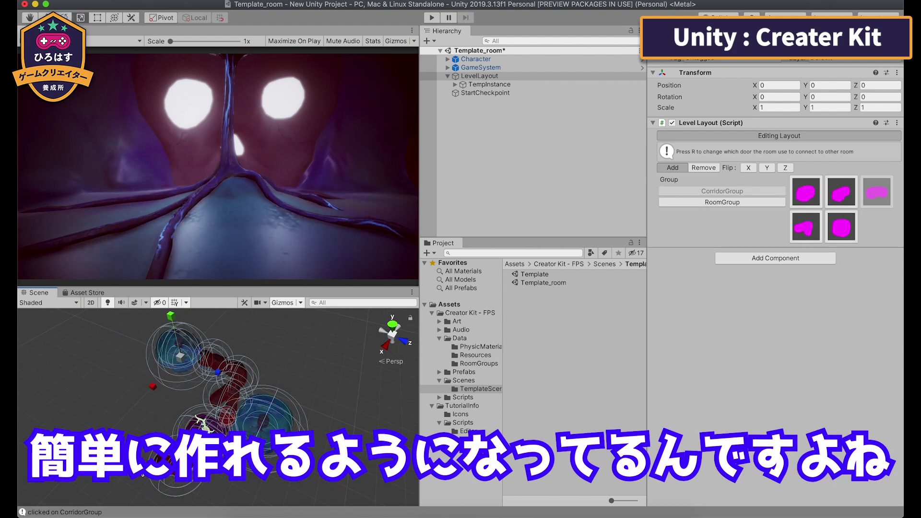
click(806, 192)
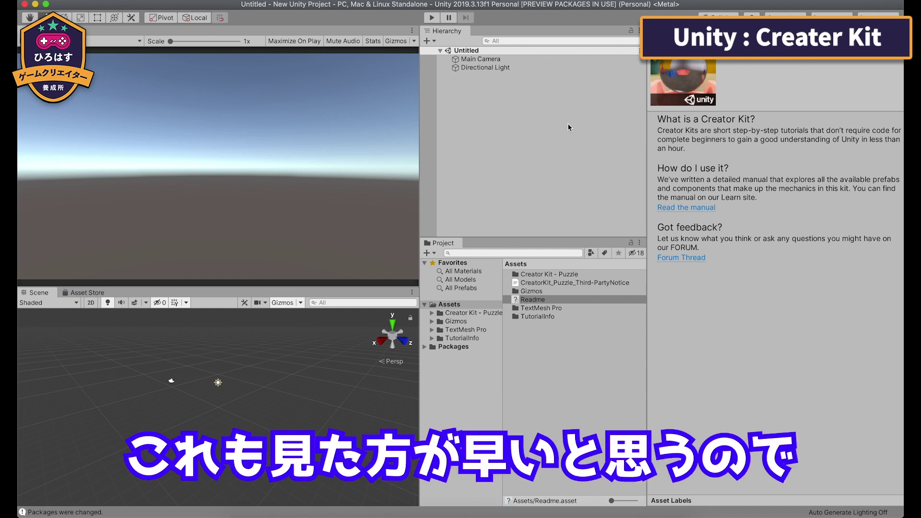
Step: Open the Creator Kit - Puzzle folder and launch Level 01 from the Level Select menu
click(467, 315)
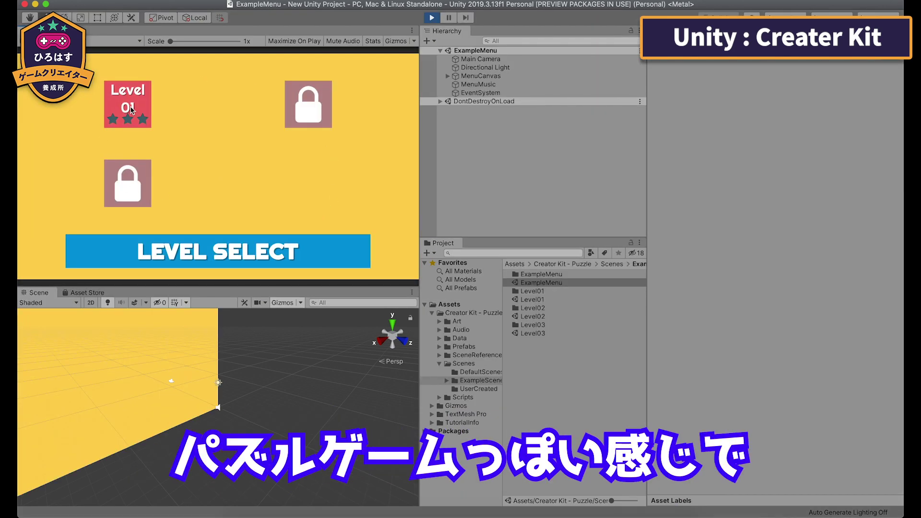
click(131, 108)
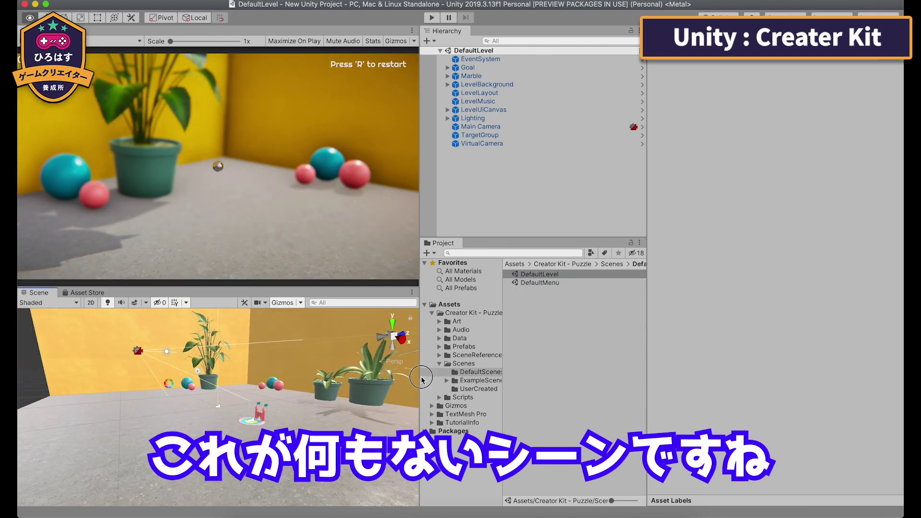
Step: Place a DominoBlock and a Funnel piece into the Puzzle level near the castle
mouse_move(421, 377)
right_down()
mouse_move(372, 410)
mouse_move(365, 395)
right_up()
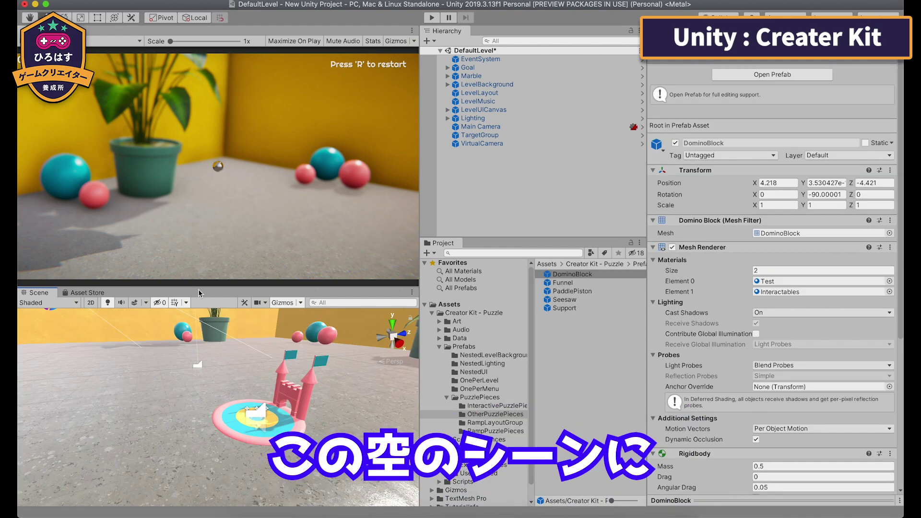
click(499, 431)
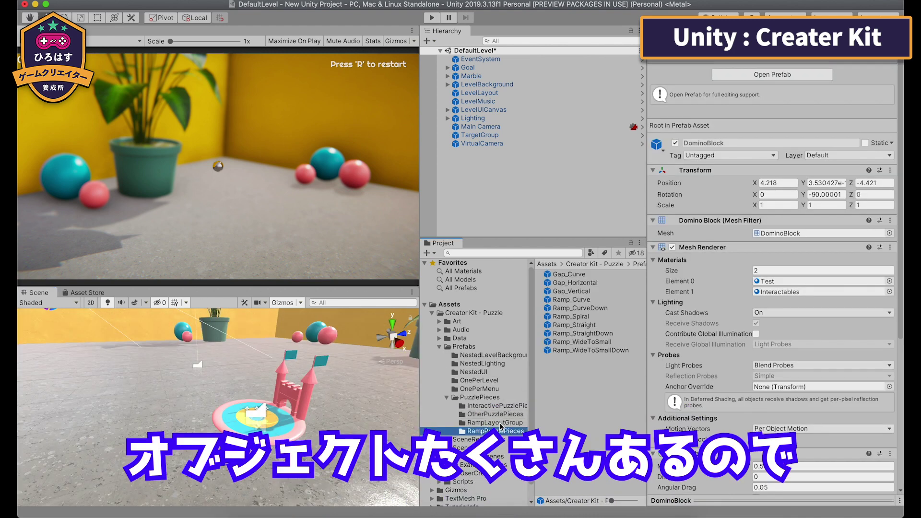
click(495, 415)
drag(571, 274, 227, 421)
drag(565, 283, 168, 448)
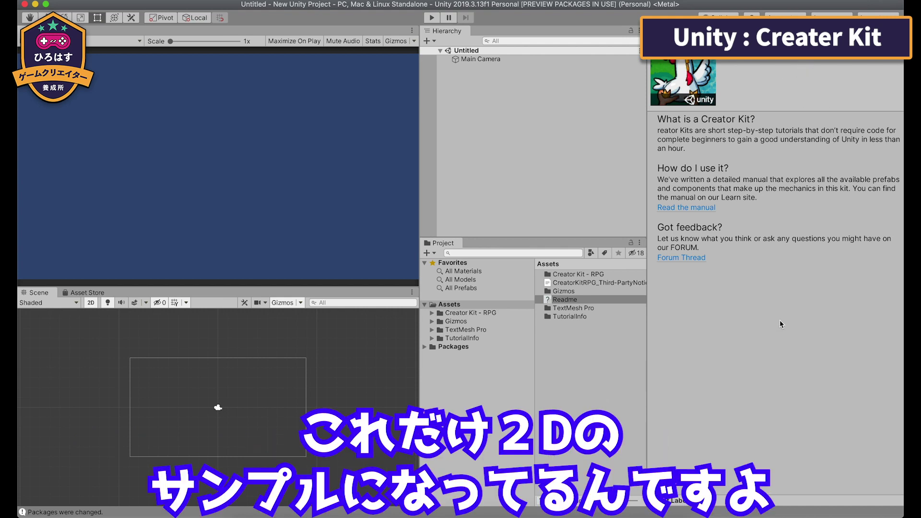
Step: Open the RPG kit's SampleScene from the Scenes folder and start Play mode
double_click(578, 274)
double_click(561, 333)
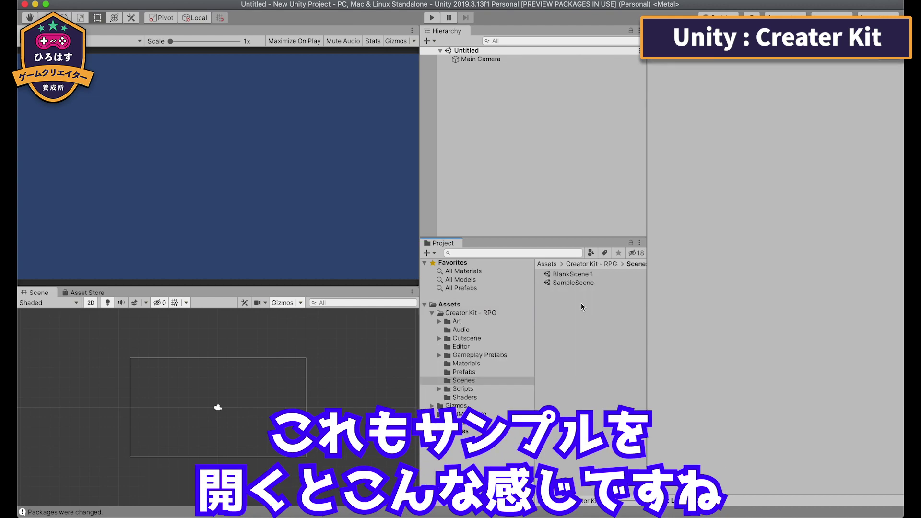
double_click(574, 283)
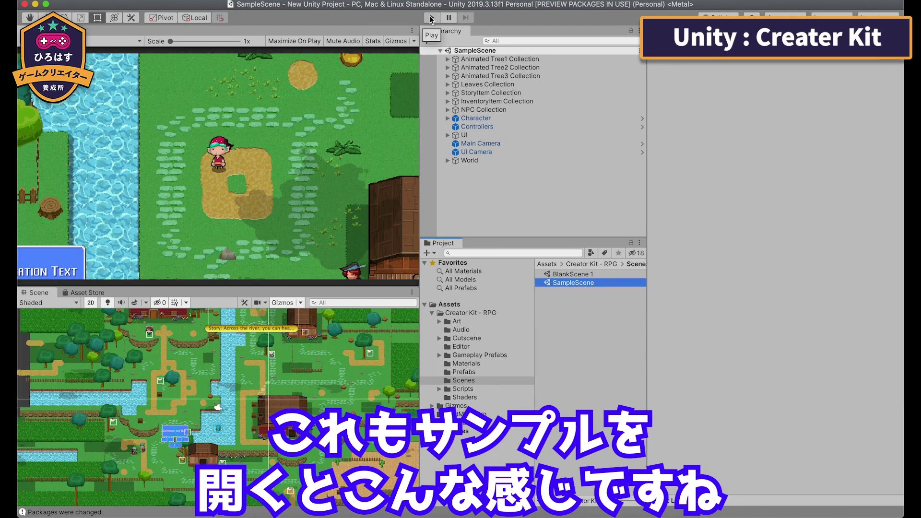
click(432, 19)
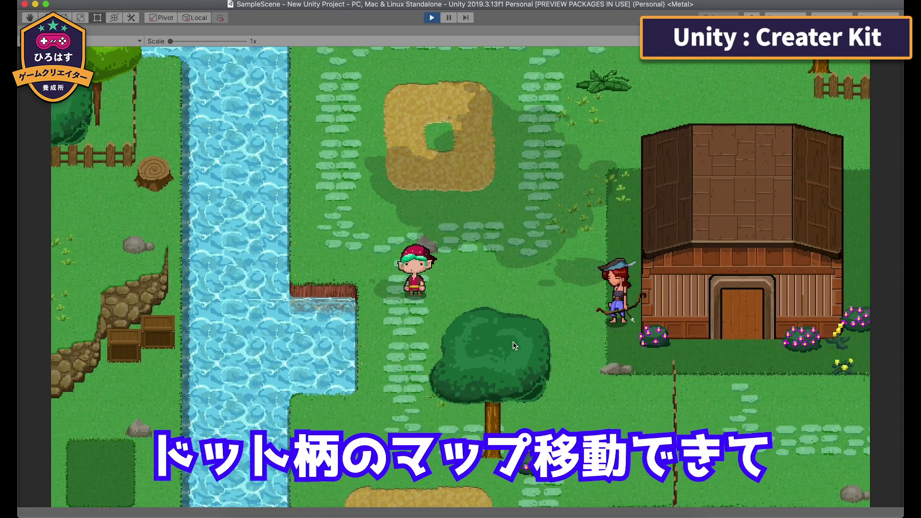
Step: Walk past the archer, talk with the villager, and collect the golden apple
key(Right)
key(Right)
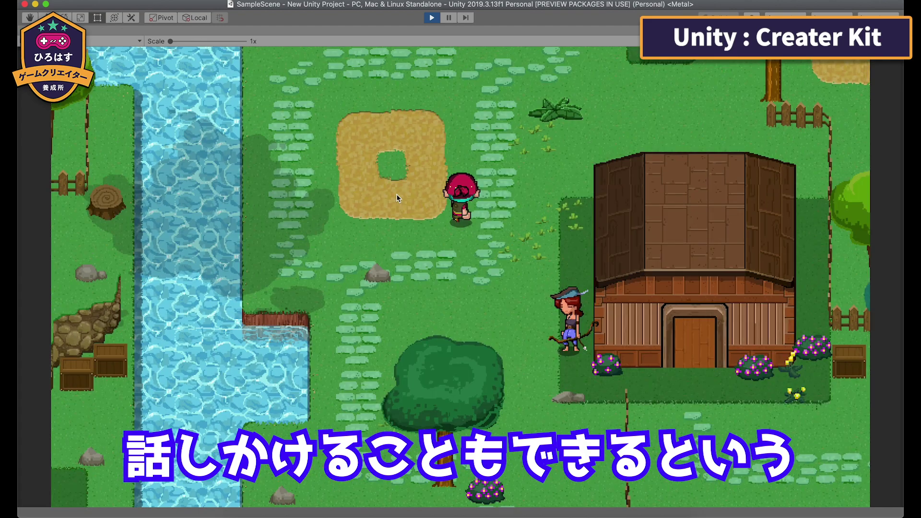
key(Up)
key(Down)
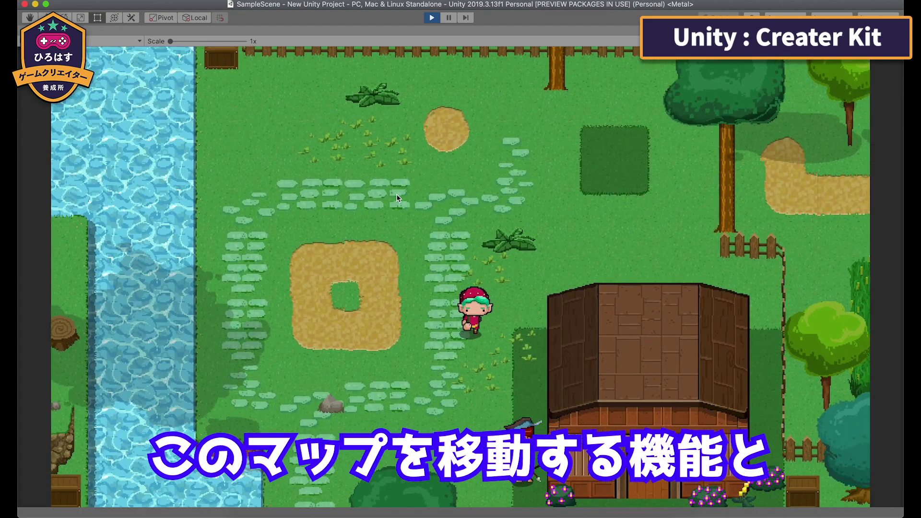
key(Right)
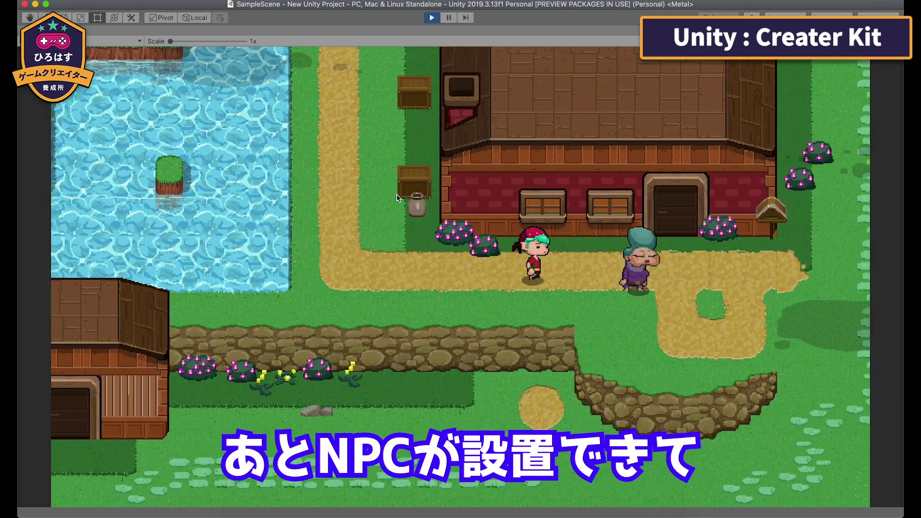
key(Left)
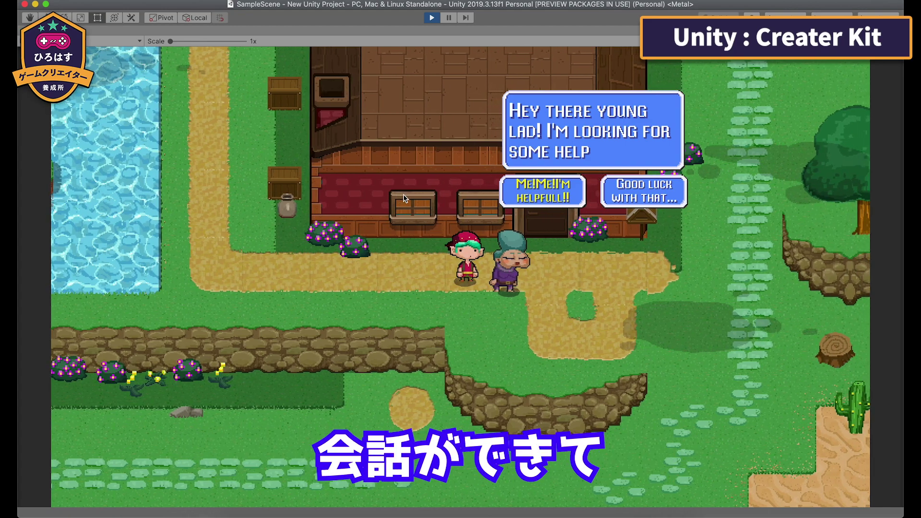
key(Right)
key(Down)
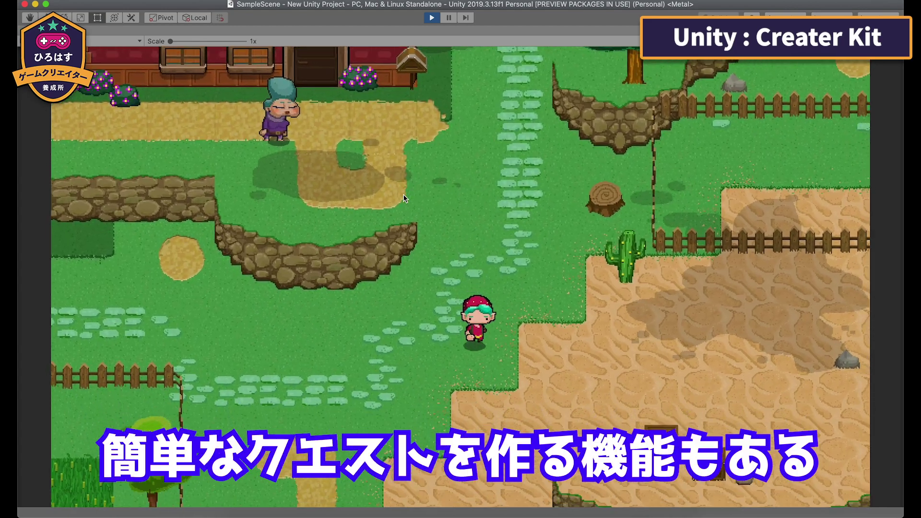
key(Left)
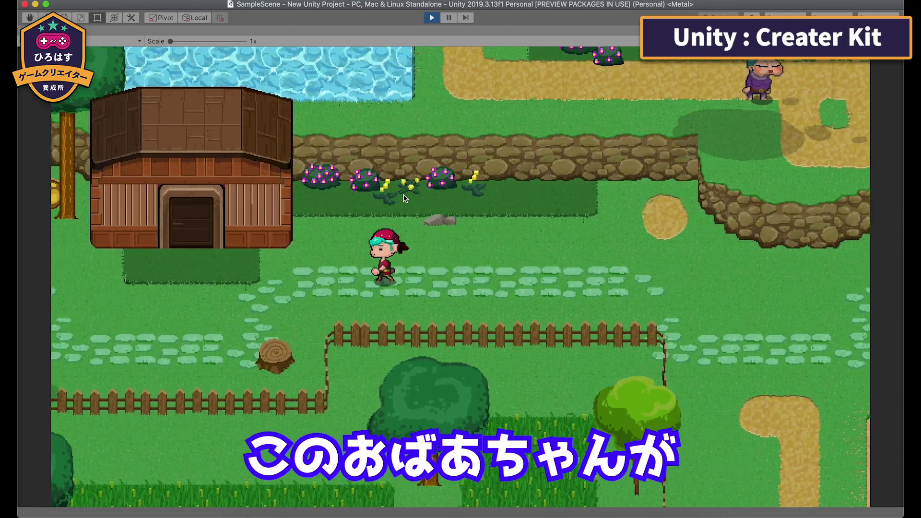
key(Left)
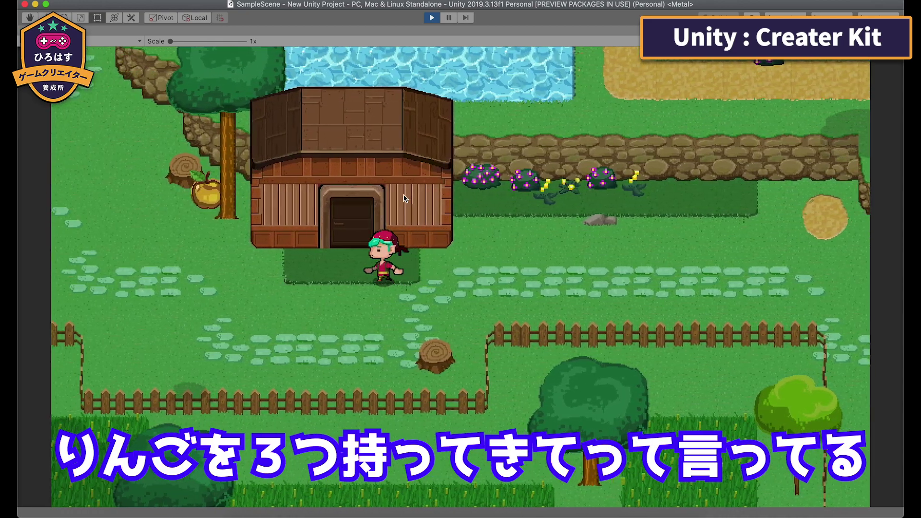
key(Up)
key(Left)
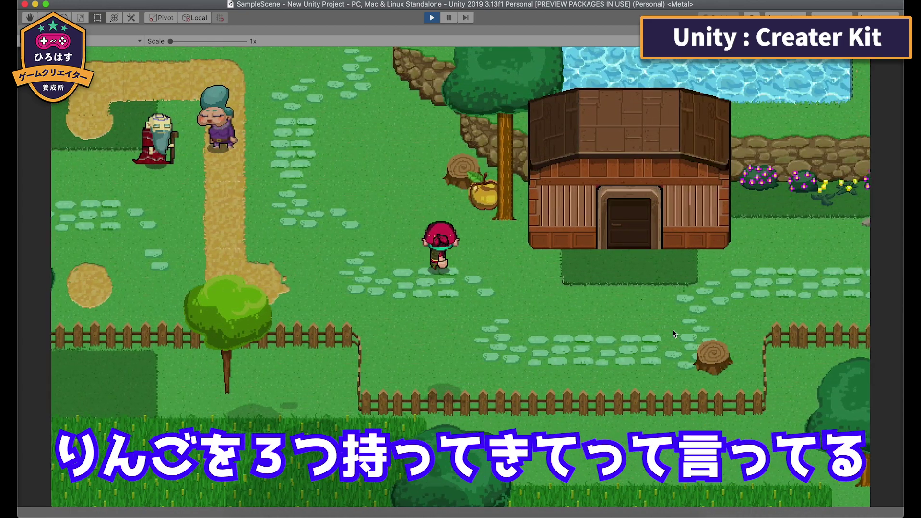
Step: Walk up into the house and back out, collecting another chicken near the wizard
key(Left)
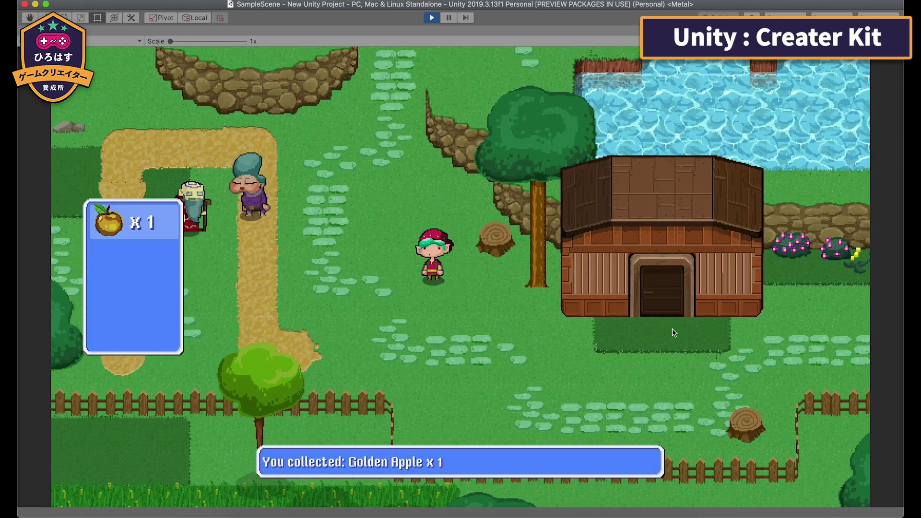
key(Up)
key(Up)
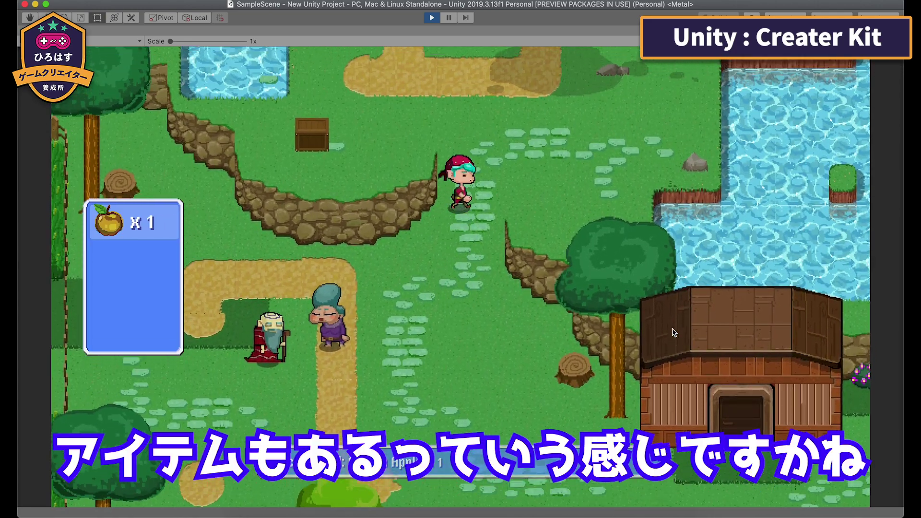
key(Up)
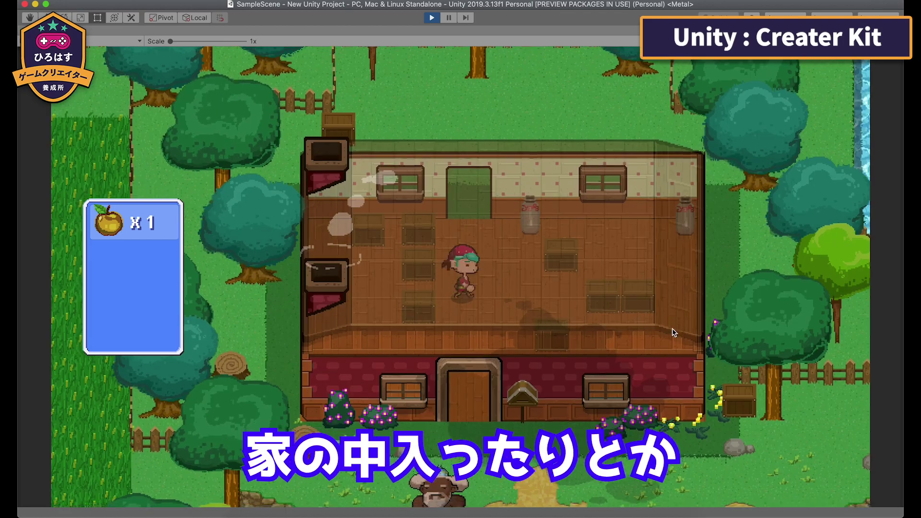
key(Down)
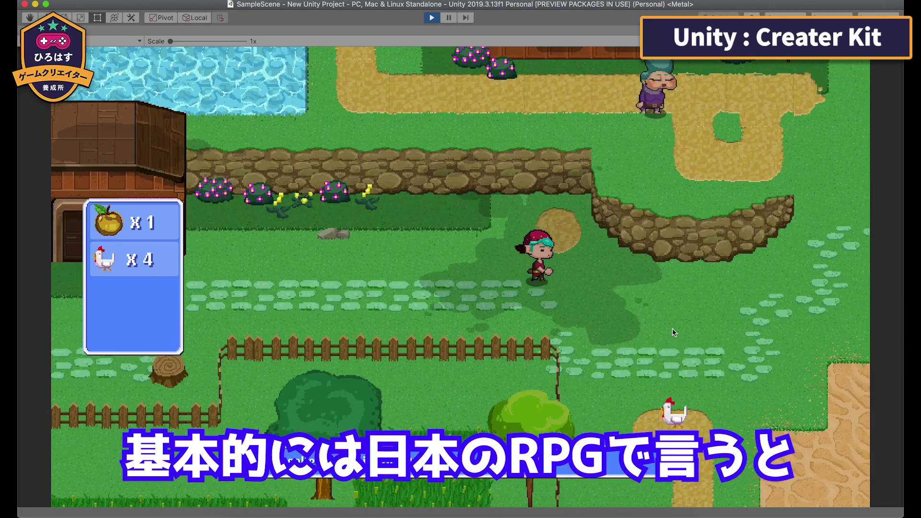
key(Down)
key(Right)
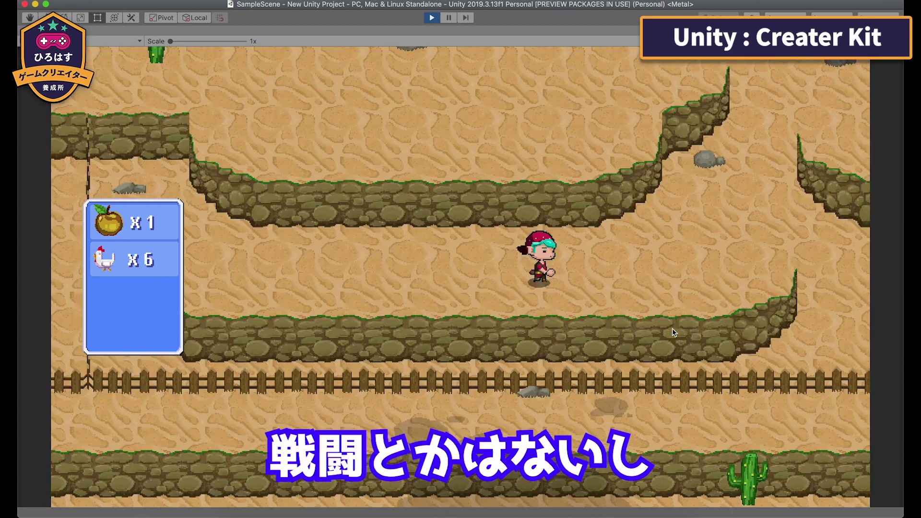
key(Right)
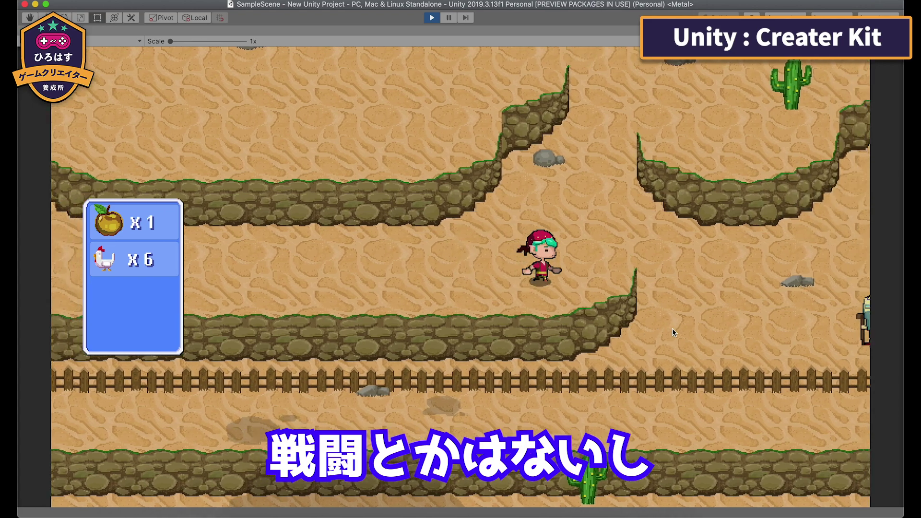
key(Up)
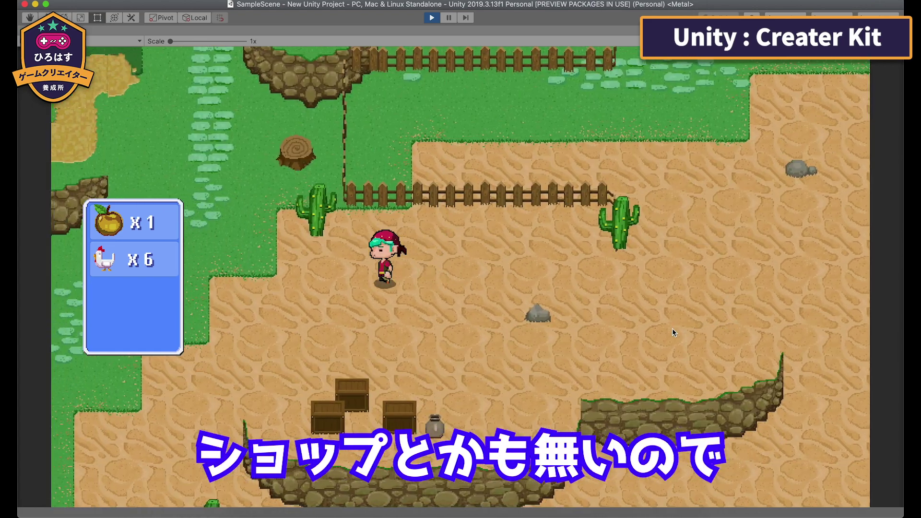
key(Left)
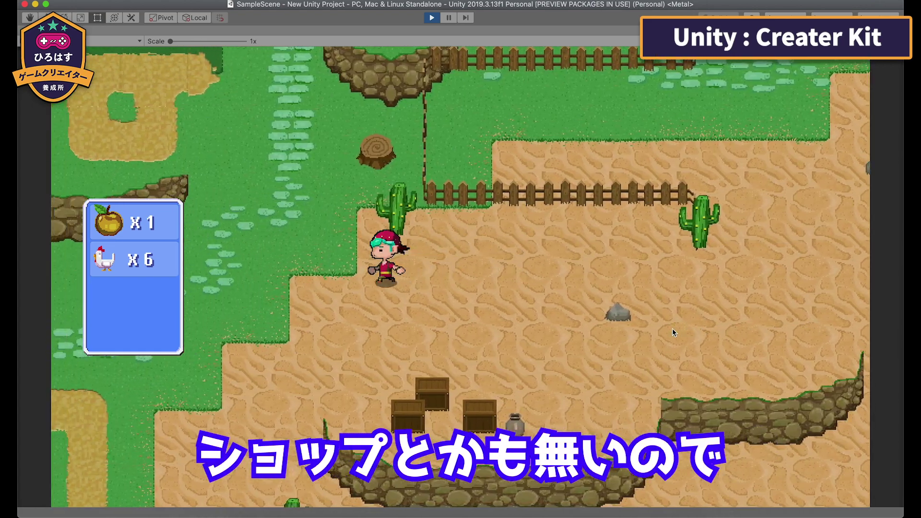
key(Up)
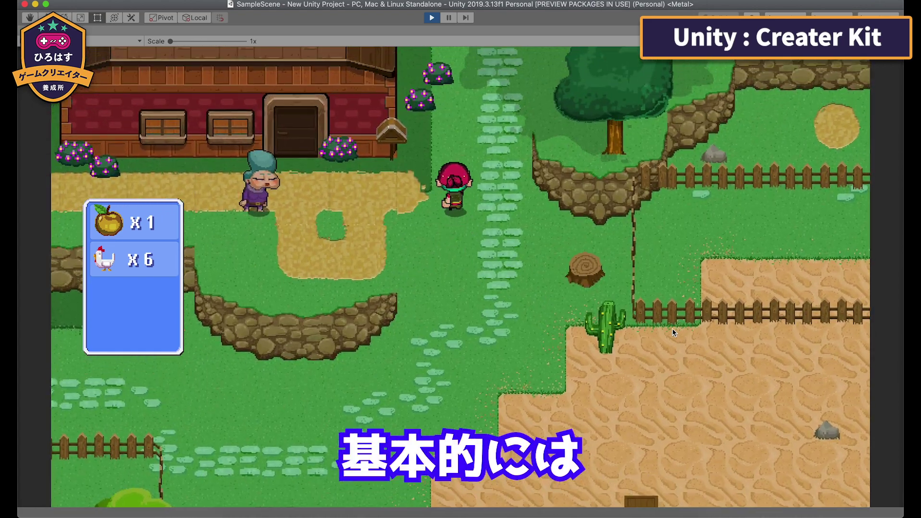
Step: Keep roaming the village picking up chickens until 10 are collected
key(Up)
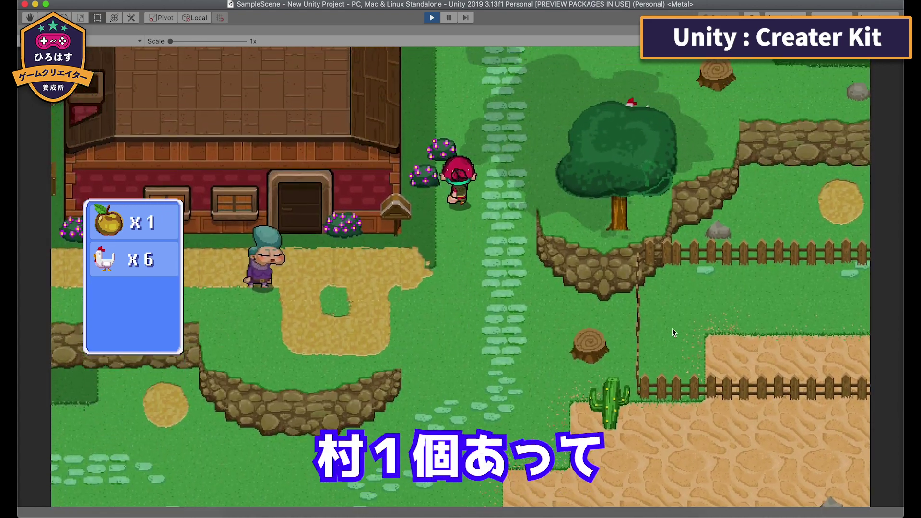
key(Right)
key(Up)
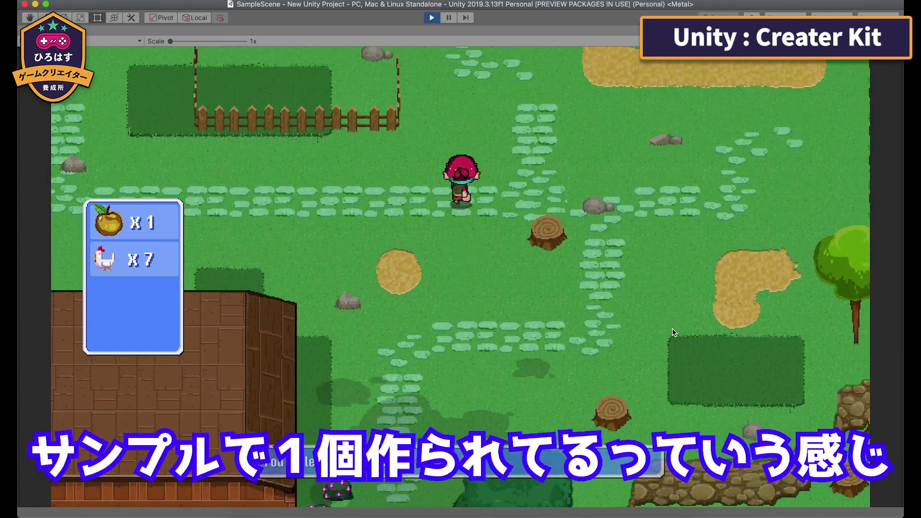
key(Right)
key(Right)
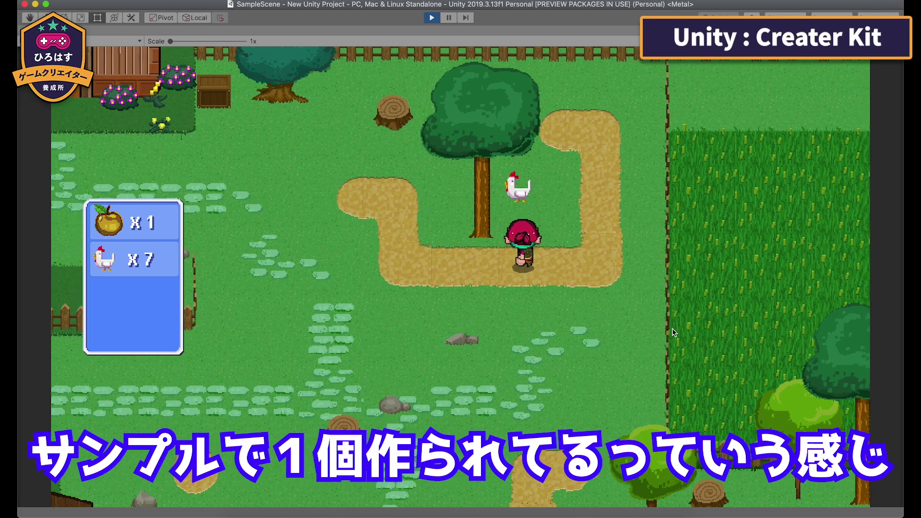
key(Up)
key(Up)
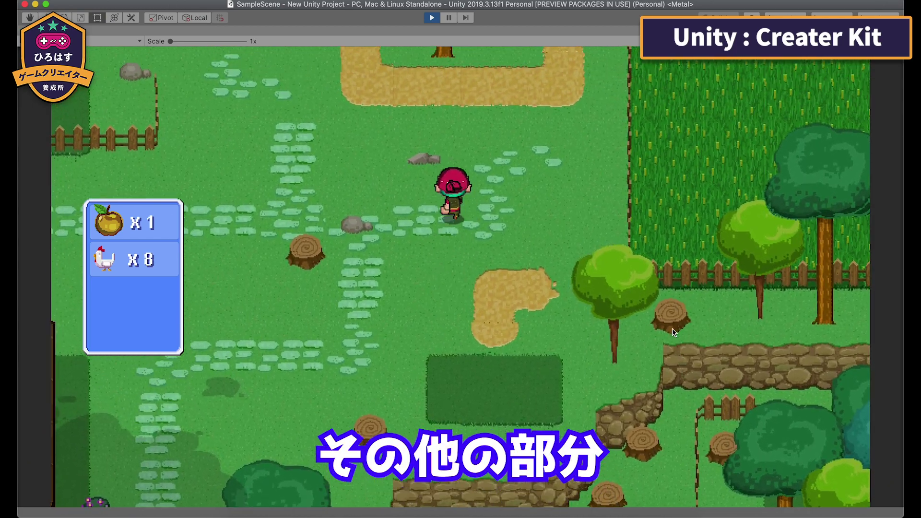
key(Left)
key(Left)
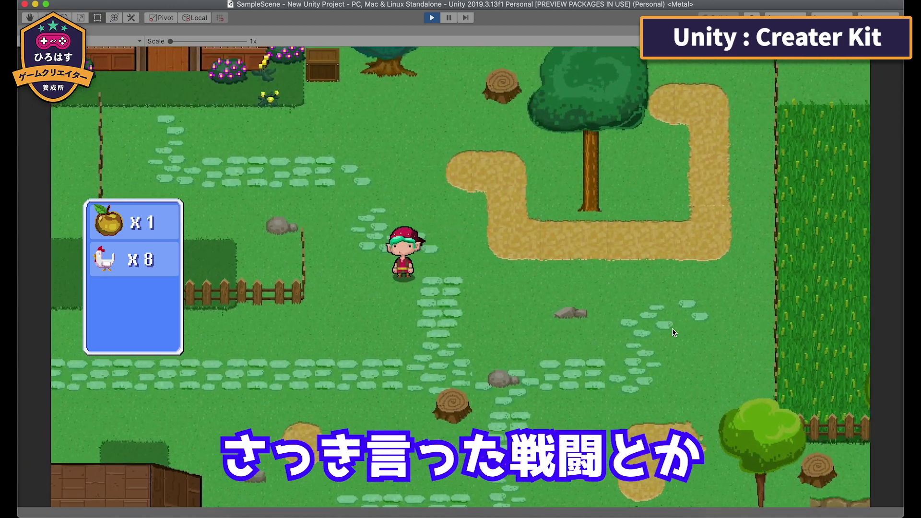
key(Down)
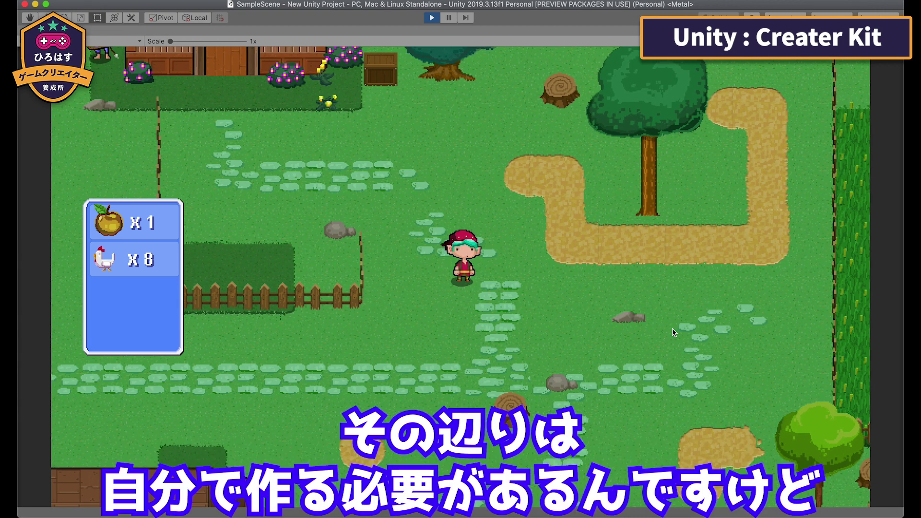
key(Up)
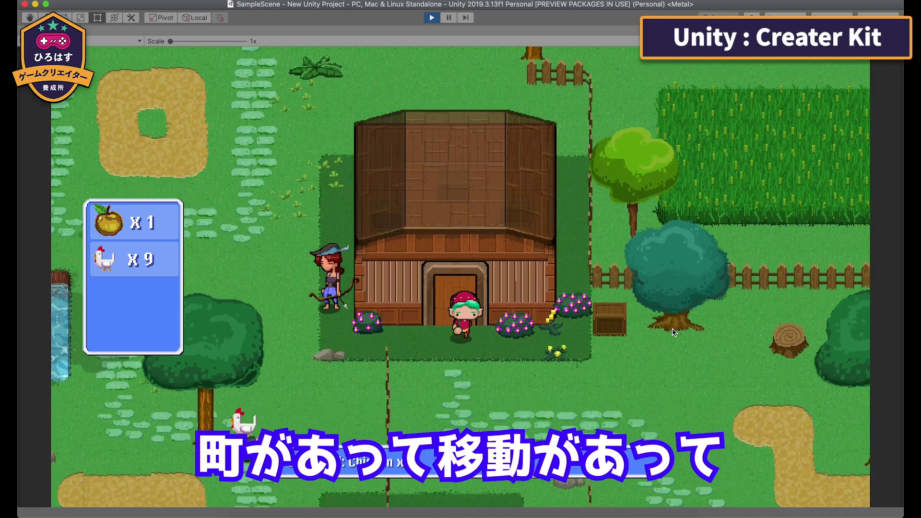
key(Down)
key(Left)
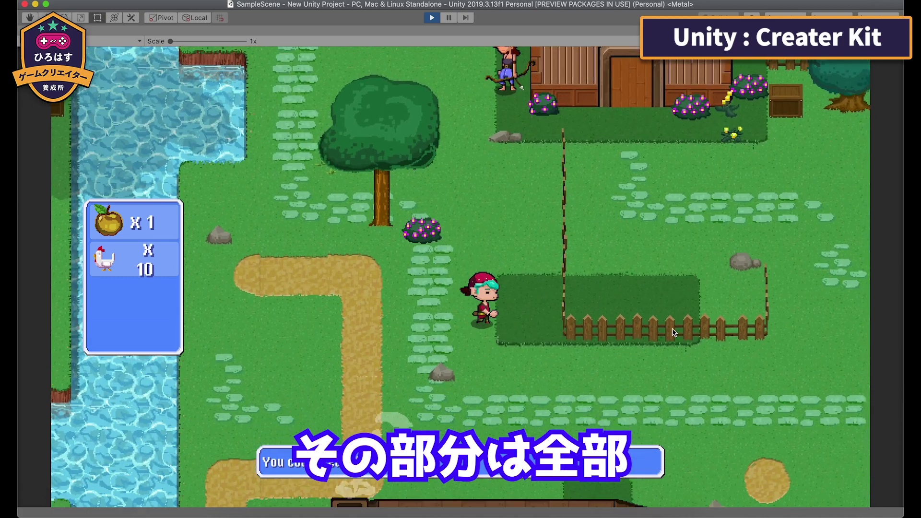
key(Down)
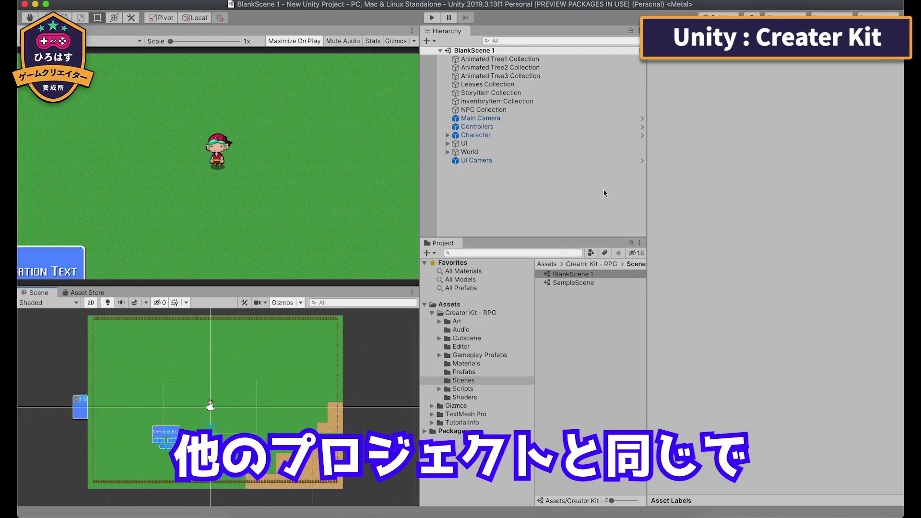
Step: Pick the sand tile in the Tile Palette and paint a block of sand beside the character
scroll(304, 387, down, 2)
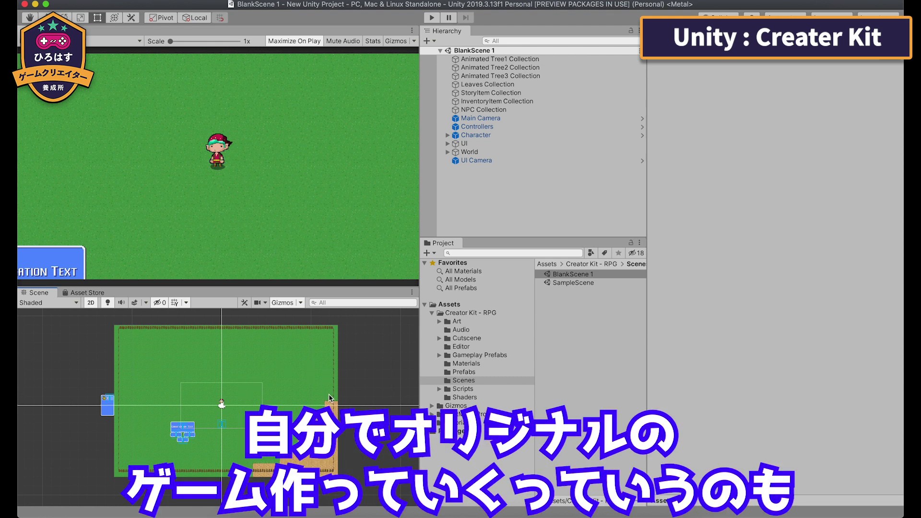
scroll(329, 393, down, 2)
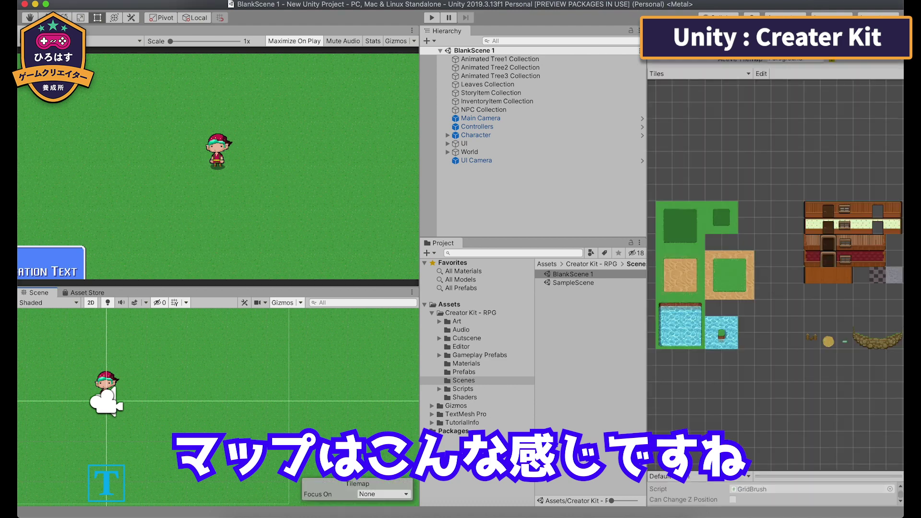
scroll(747, 326, down, 2)
mouse_move(747, 327)
middle_down()
mouse_move(733, 290)
mouse_move(770, 297)
middle_up()
click(706, 256)
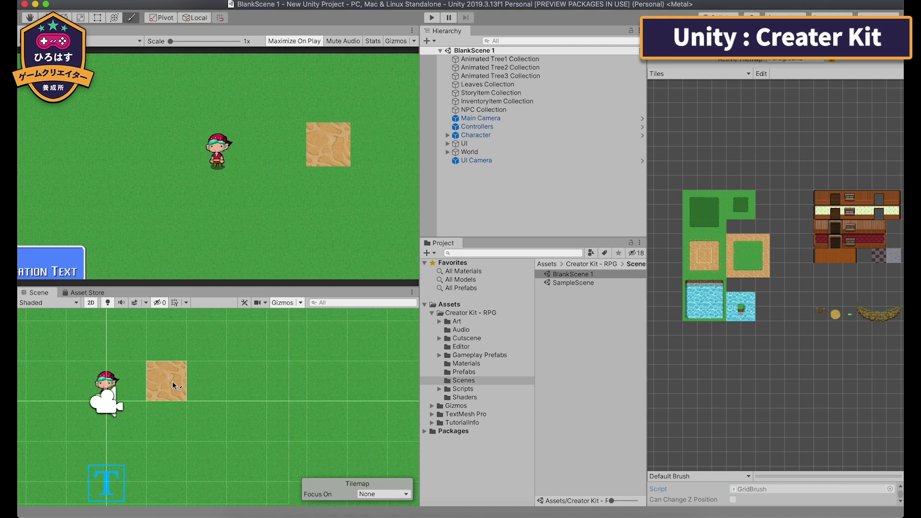
mouse_move(206, 381)
mouse_down()
mouse_move(286, 386)
mouse_move(293, 423)
mouse_move(226, 421)
mouse_move(324, 425)
mouse_up()
scroll(326, 426, down, 2)
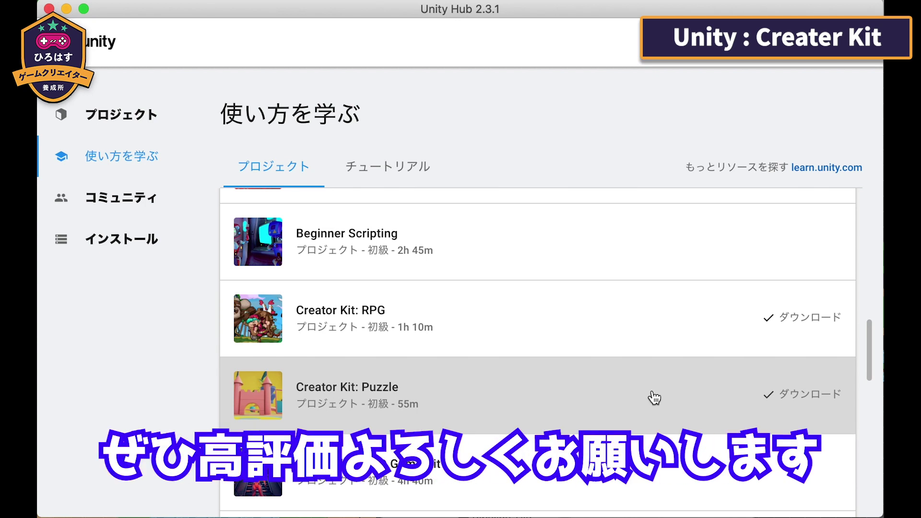
Step: Browse the Learn projects list, then show the Tutorials tab with Scripts as Behaviour Components and Cinemachine
scroll(654, 398, up, 10)
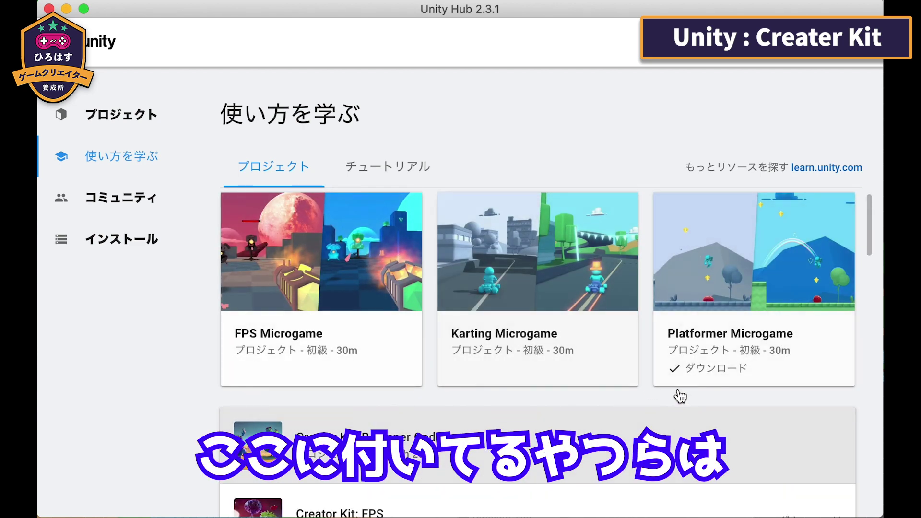
scroll(734, 415, down, 10)
scroll(733, 415, down, 5)
scroll(733, 416, down, 5)
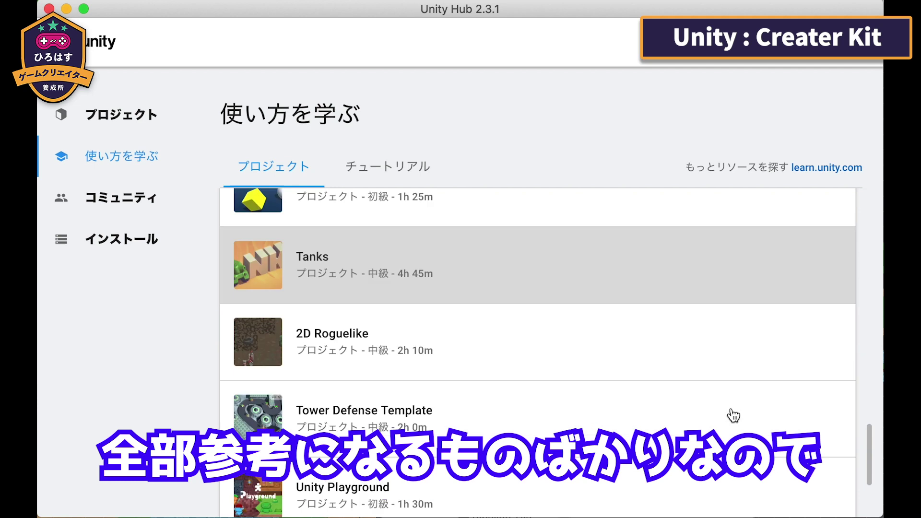
scroll(734, 415, down, 2)
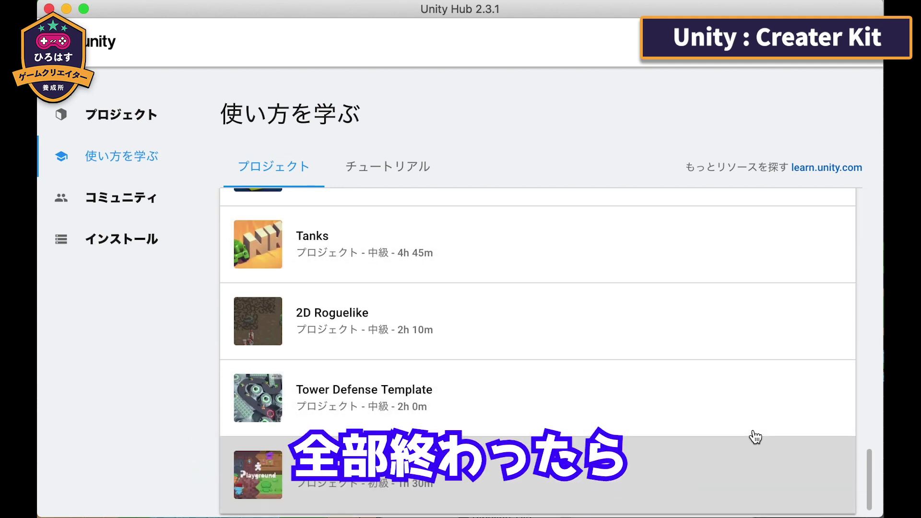
scroll(754, 435, up, 5)
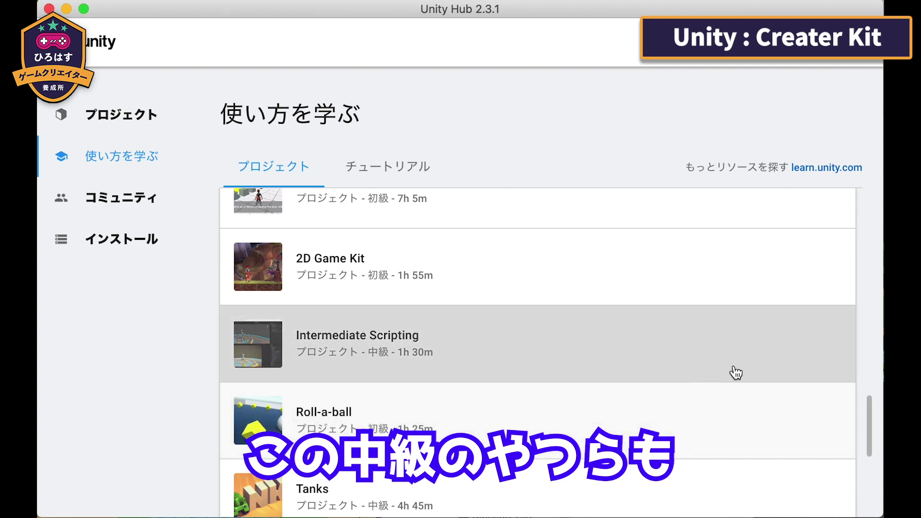
scroll(737, 368, up, 5)
scroll(737, 367, up, 5)
scroll(736, 367, up, 5)
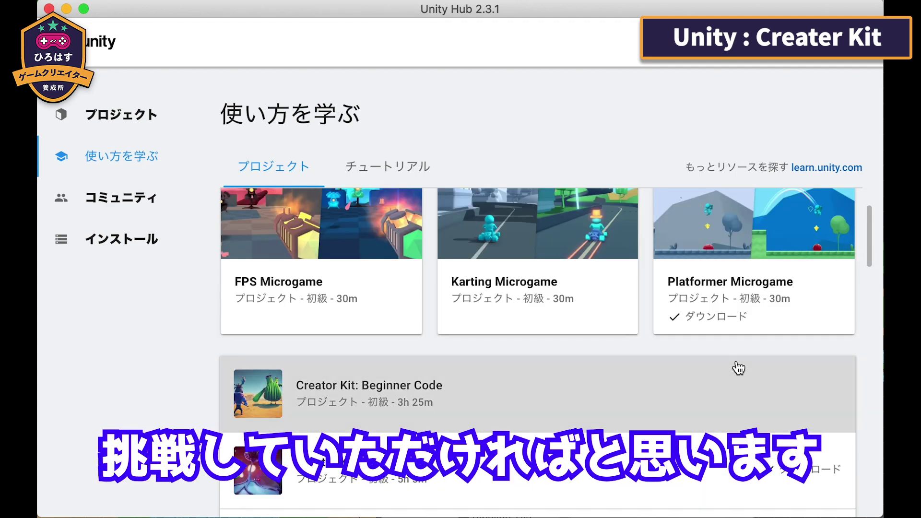
click(416, 172)
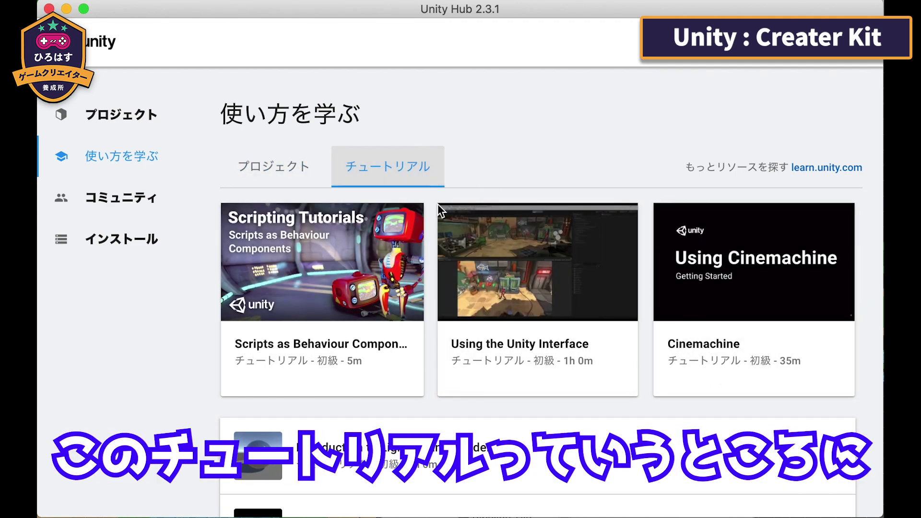
scroll(624, 369, down, 2)
scroll(500, 312, down, 3)
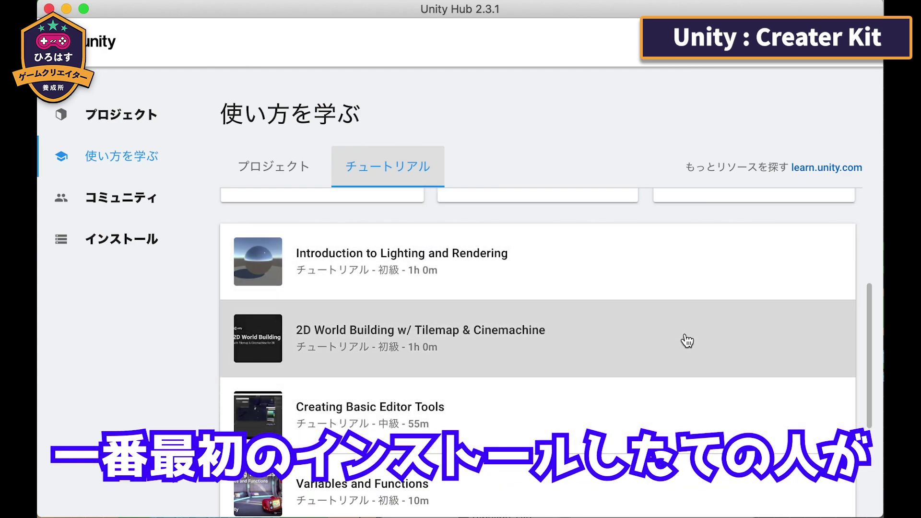
scroll(688, 339, down, 5)
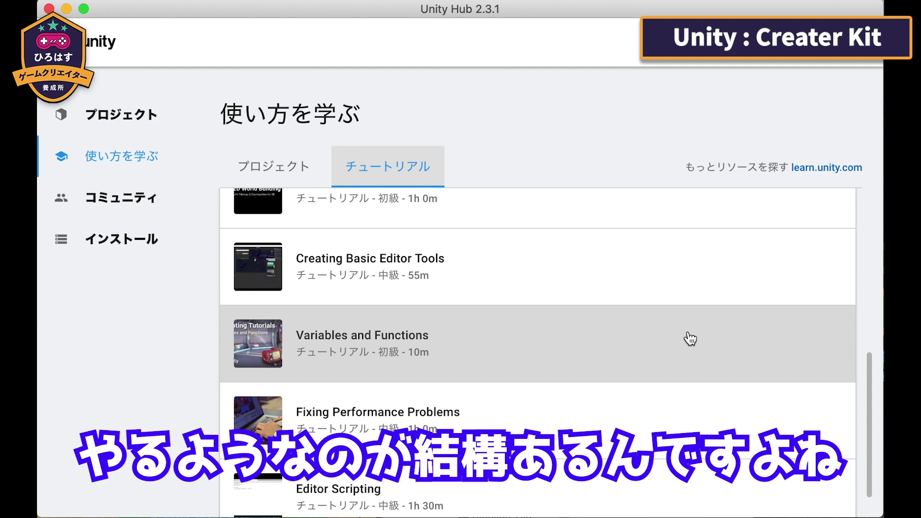
scroll(690, 337, up, 6)
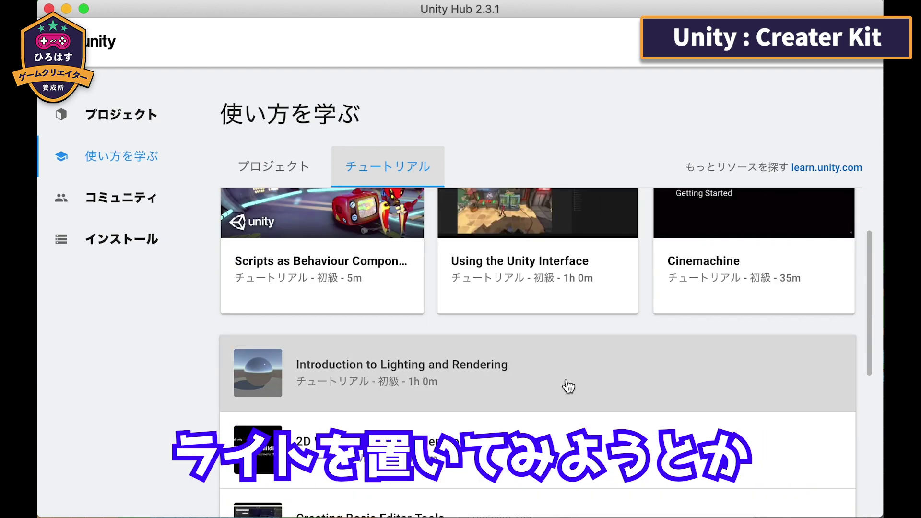
scroll(756, 374, up, 3)
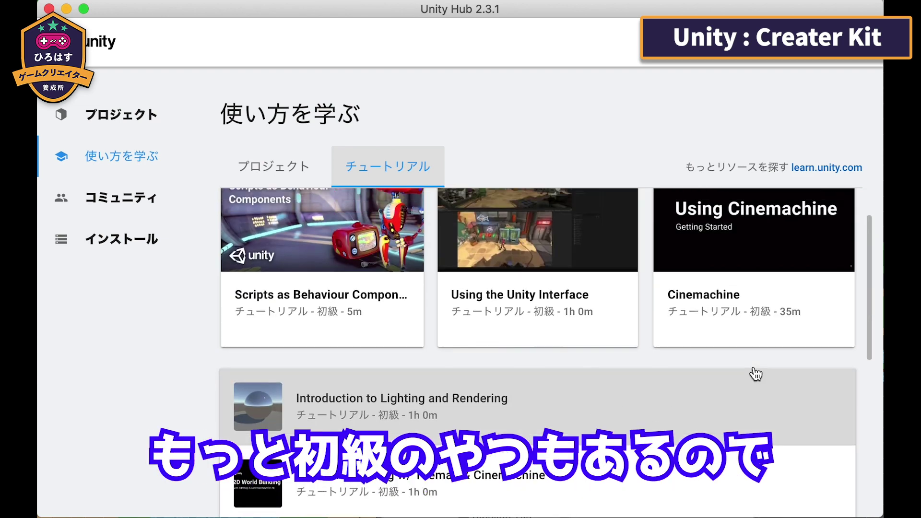
click(247, 163)
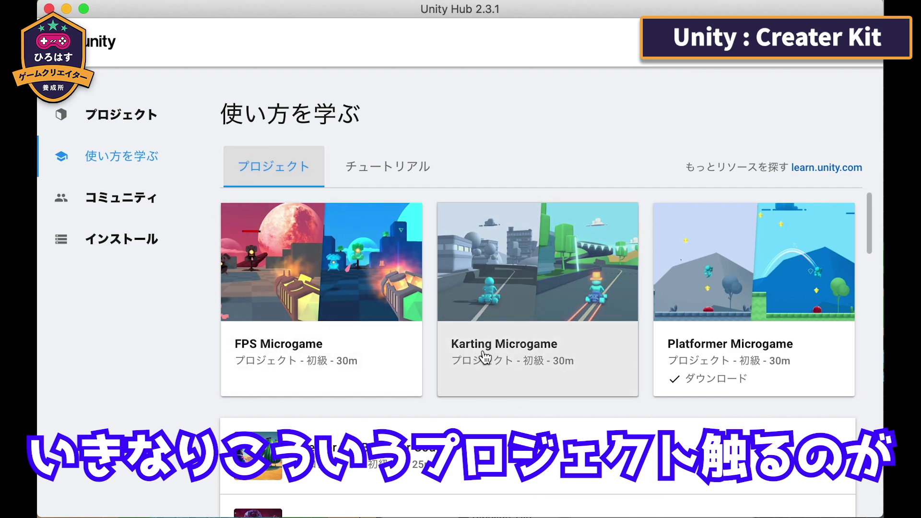
click(401, 172)
scroll(774, 427, down, 5)
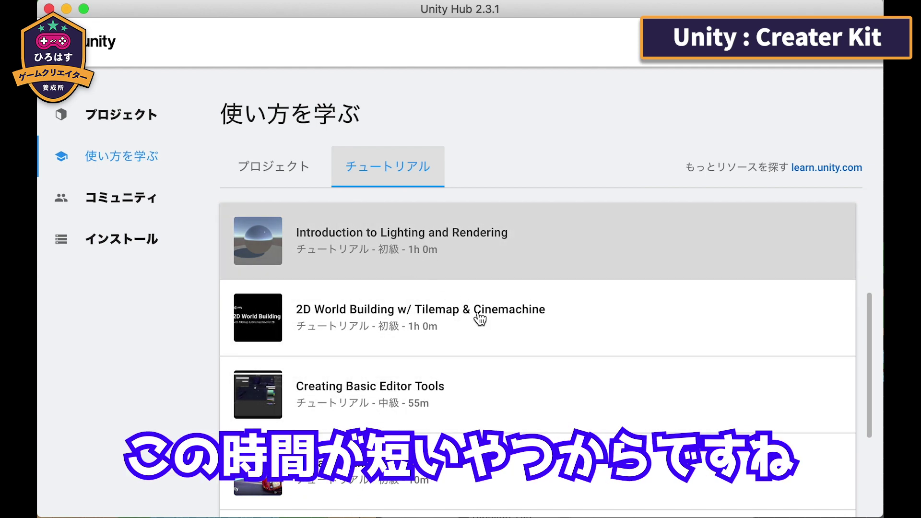
scroll(503, 335, down, 3)
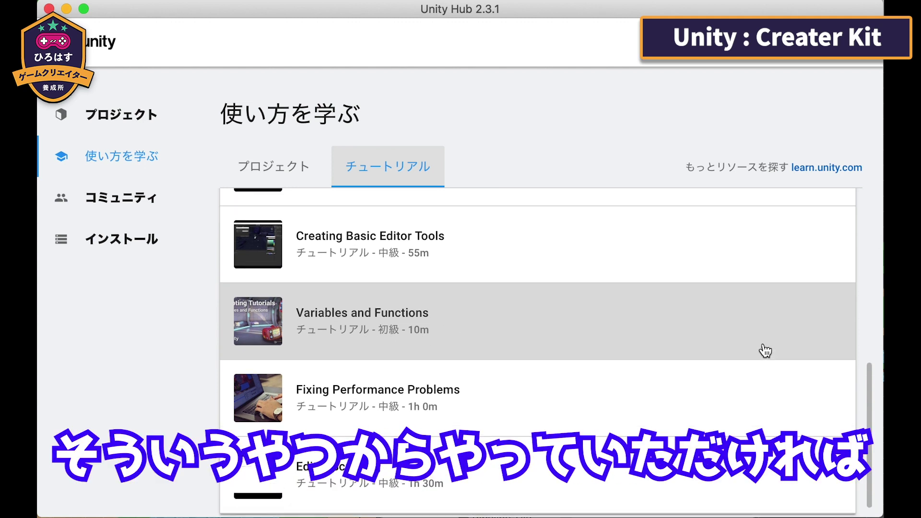
scroll(764, 350, up, 15)
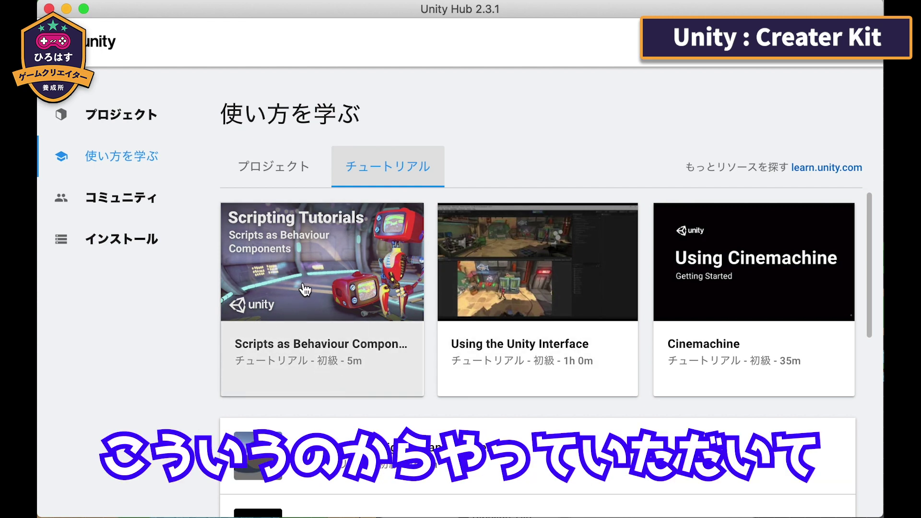
click(298, 172)
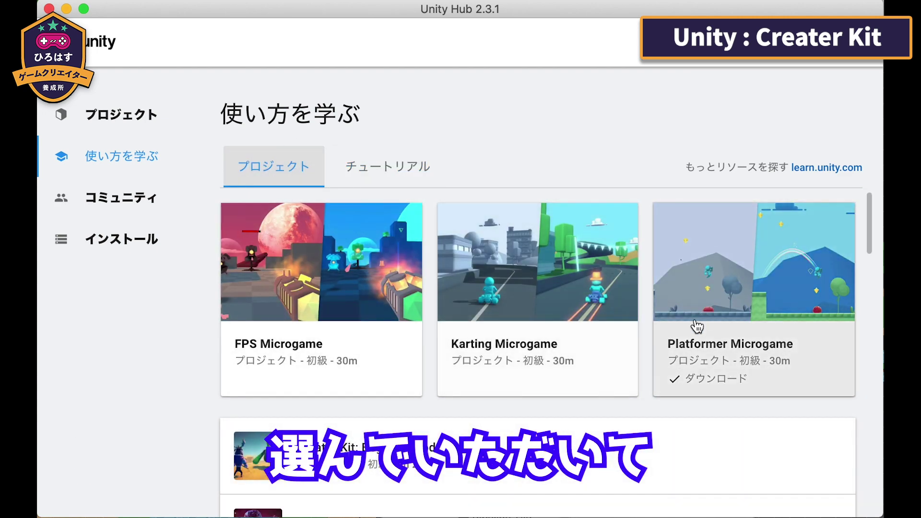
Step: Scroll the Learn Projects list down to Creator Kit: Beginner Code, Creator Kit: FPS and VR Beginner
scroll(672, 355, down, 5)
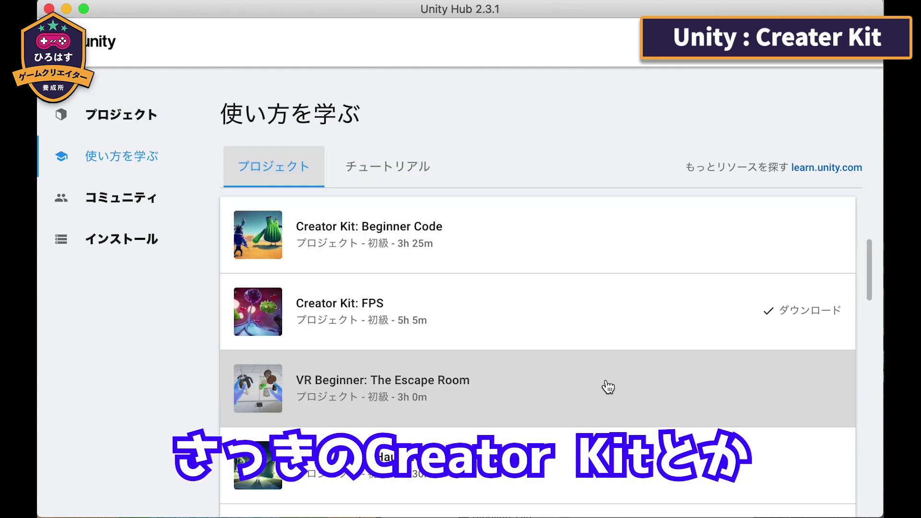